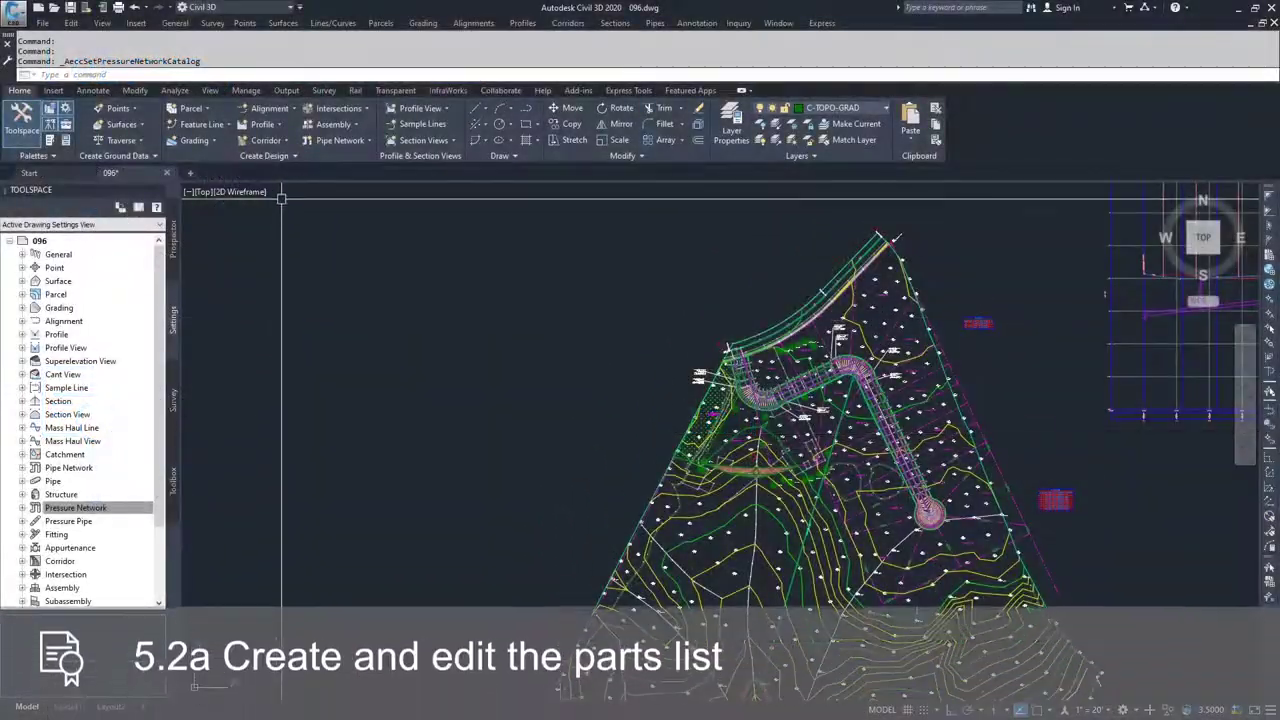
Choose Imperial_AWWA_PushOn.sqlite as the drawing's pressure network catalog database
left_click(270, 154)
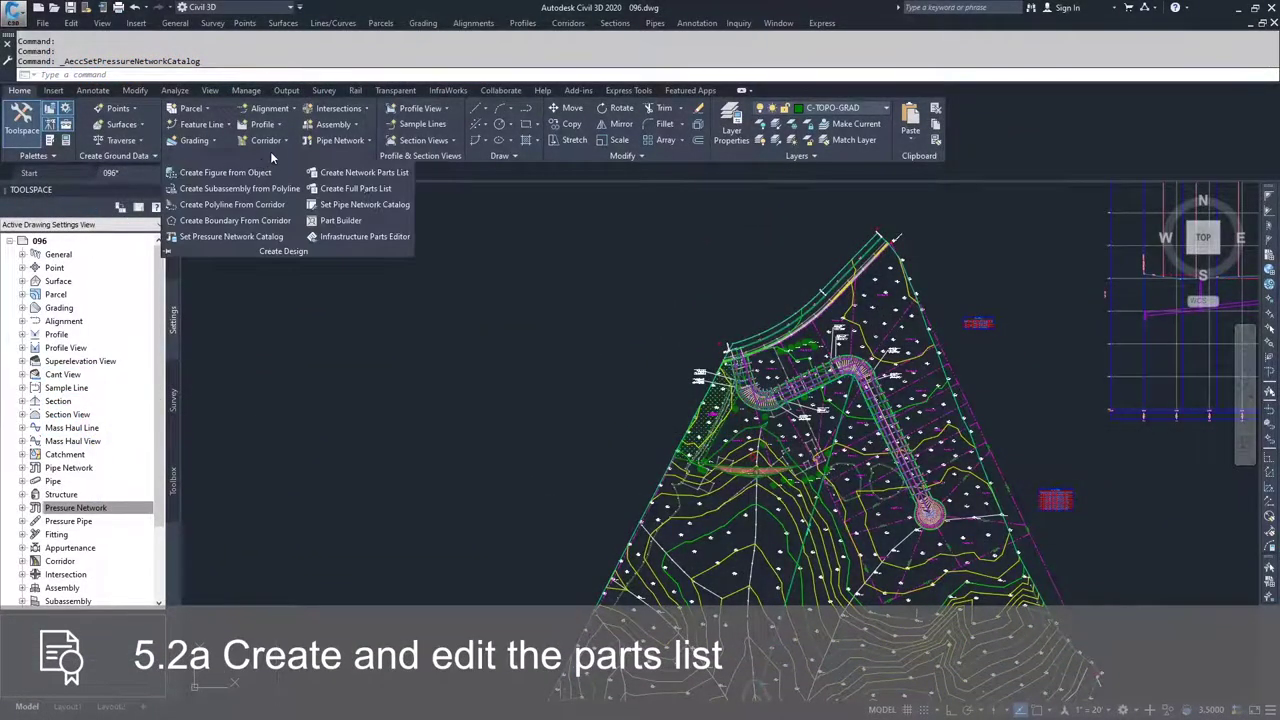
left_click(231, 236)
left_click(600, 380)
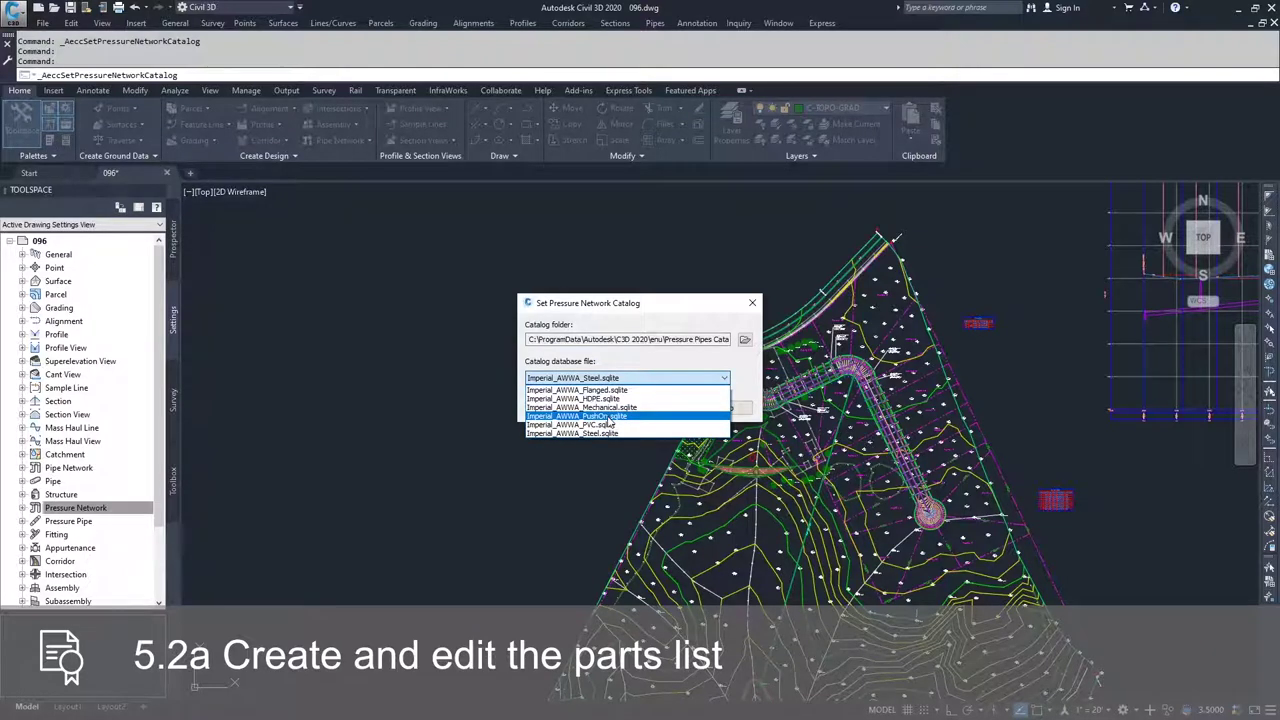
left_click(607, 417)
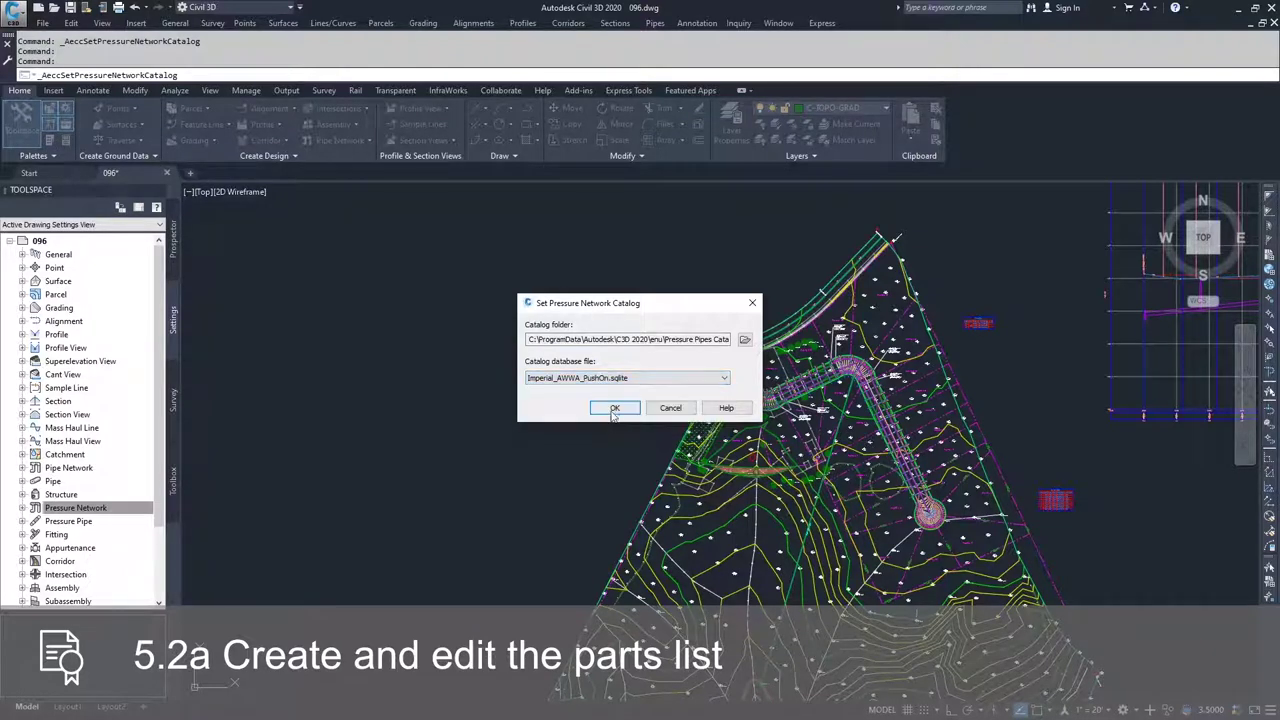
Confirm the PushOn catalog and open the Standard pressure parts list for editing
left_click(612, 406)
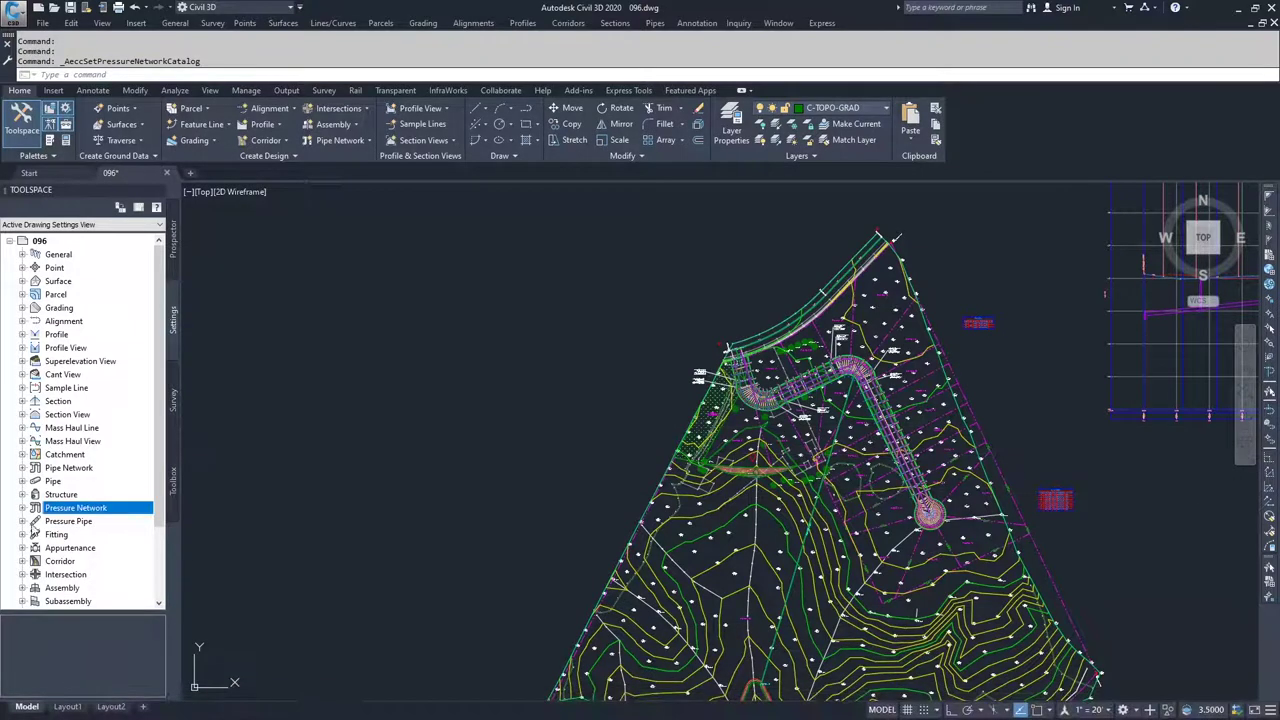
left_click(22, 508)
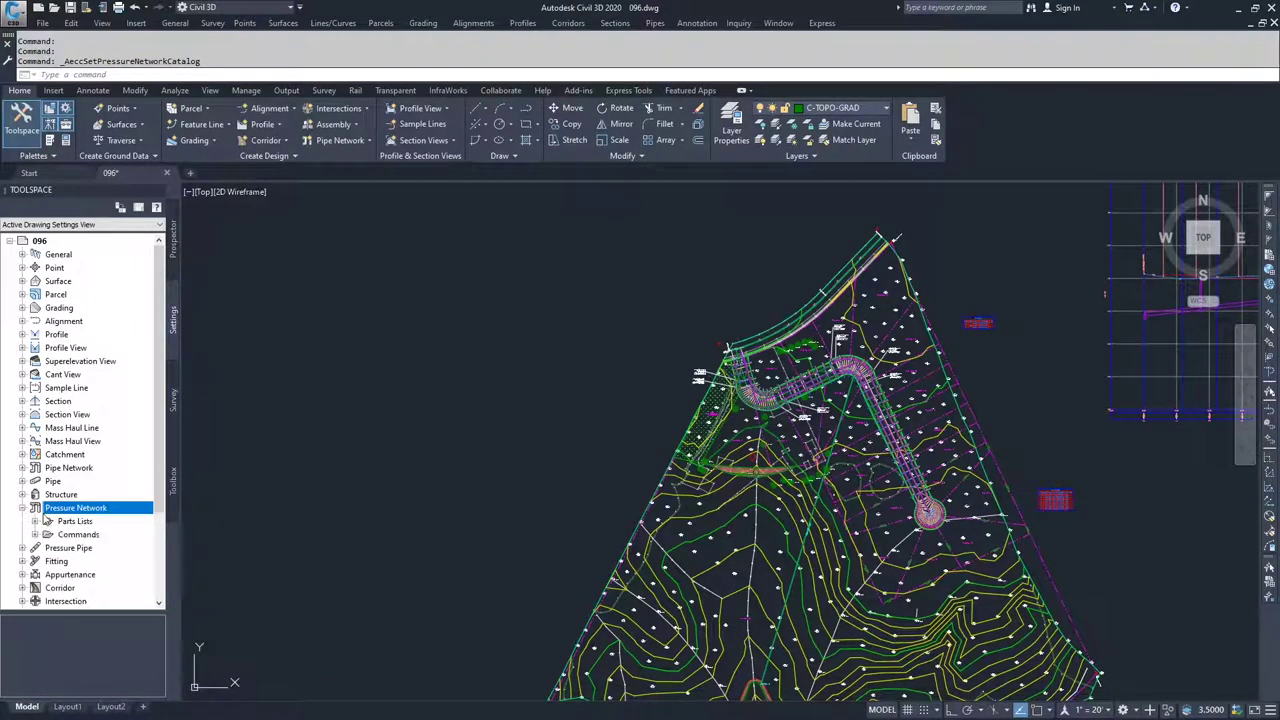
left_click(35, 521)
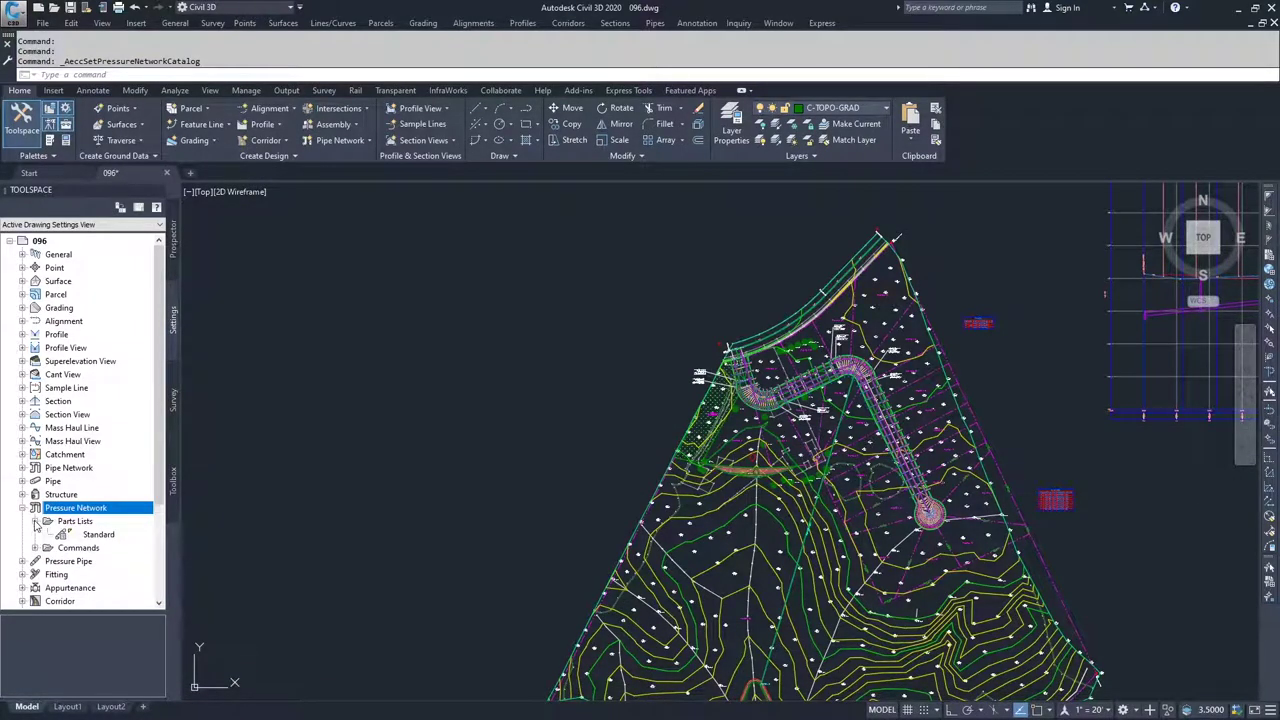
left_click(90, 536)
right_click(96, 538)
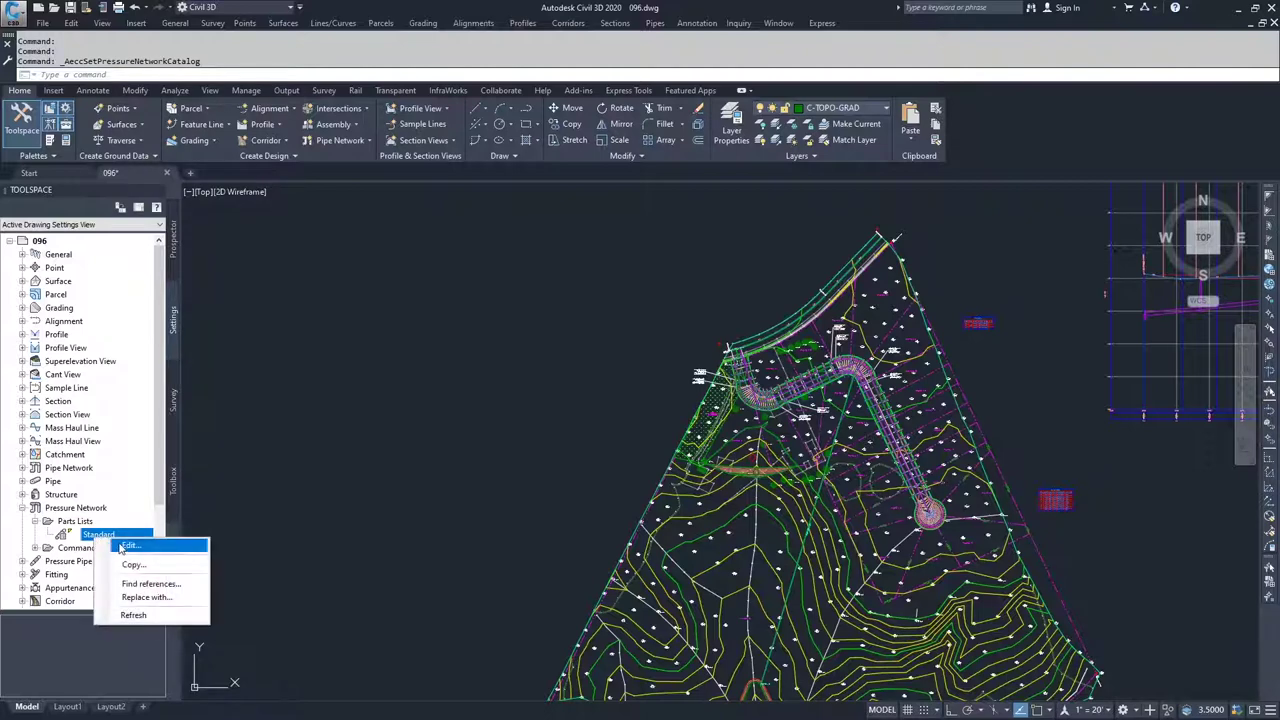
left_click(128, 546)
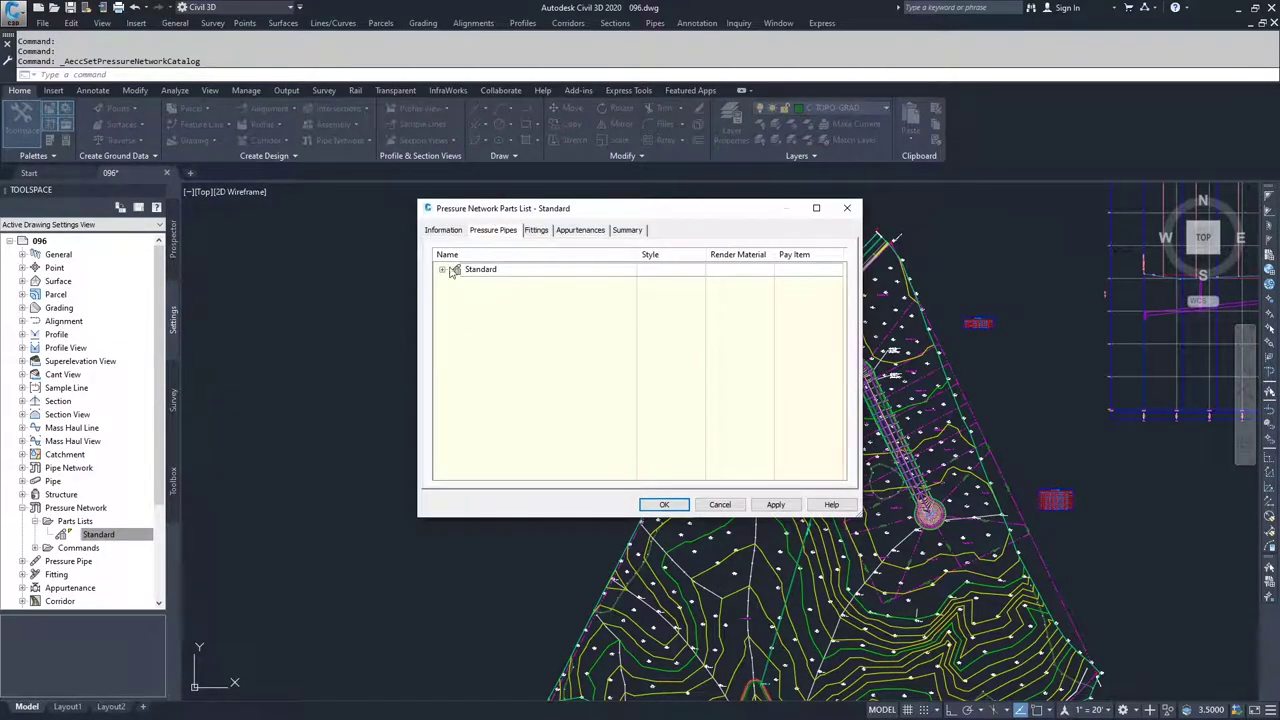
Browse Standard's ductile iron pipes and its fittings without adding anything, then cancel
left_click(443, 269)
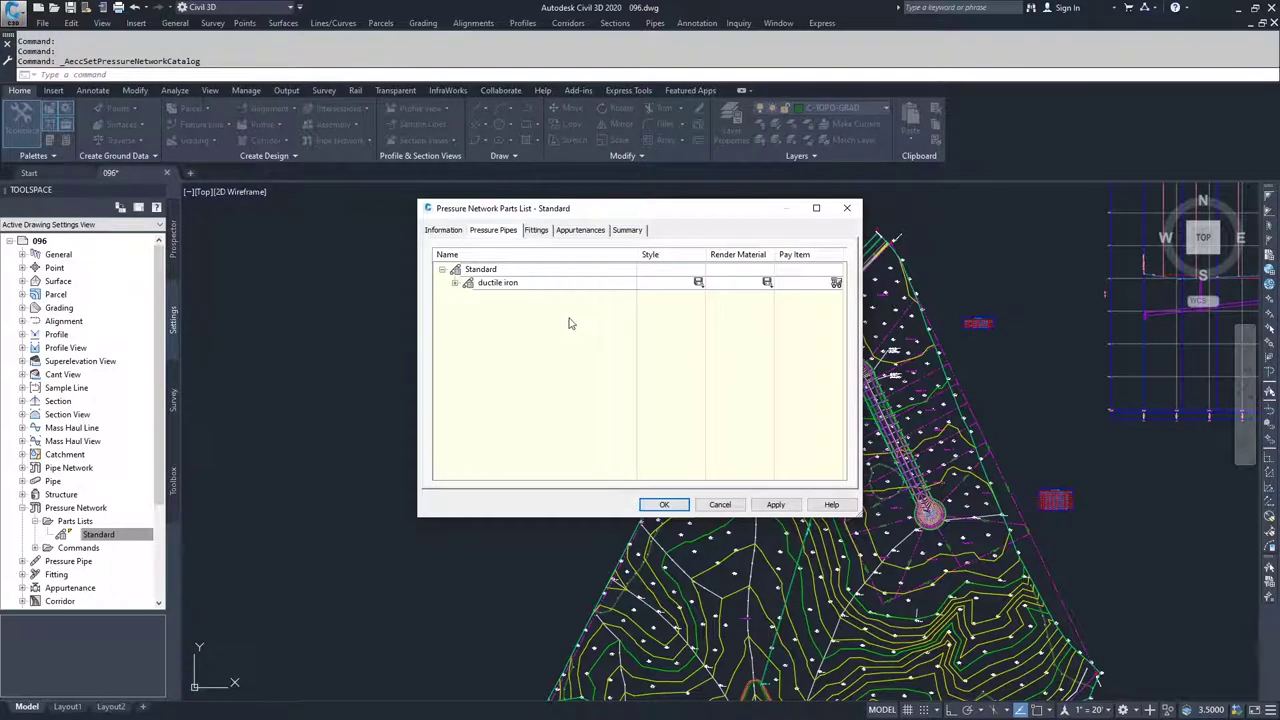
right_click(479, 270)
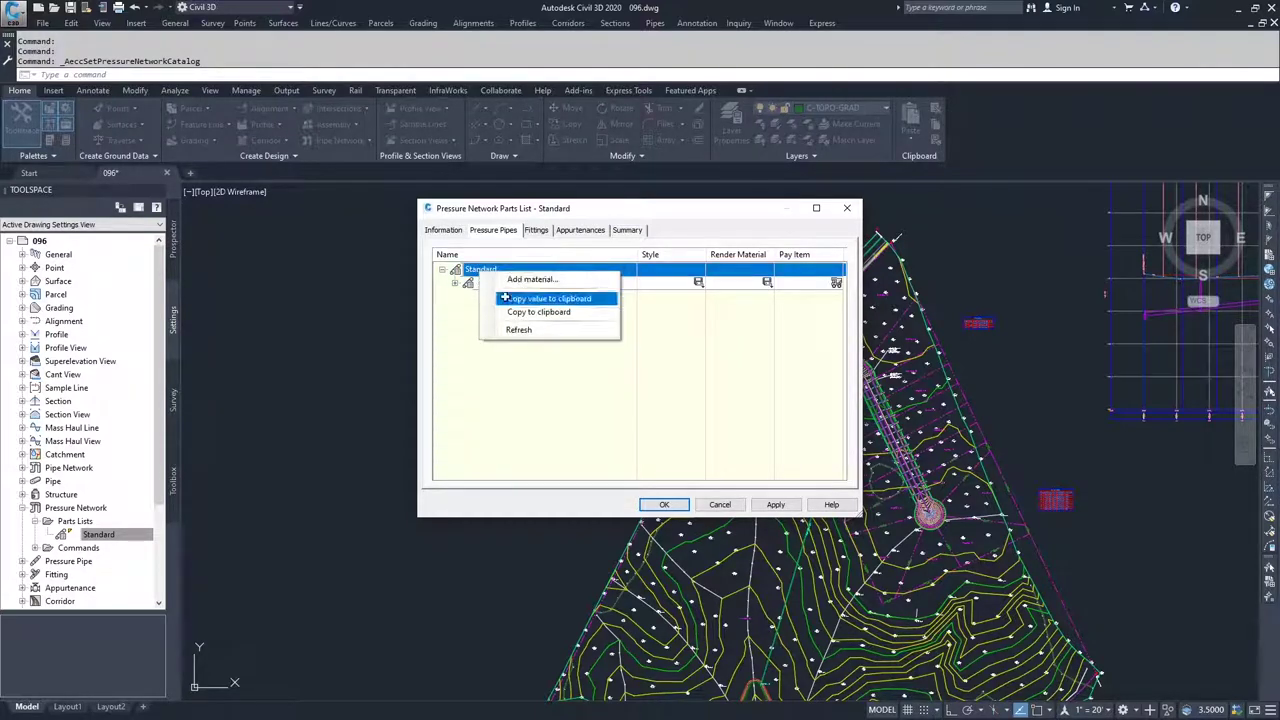
left_click(530, 279)
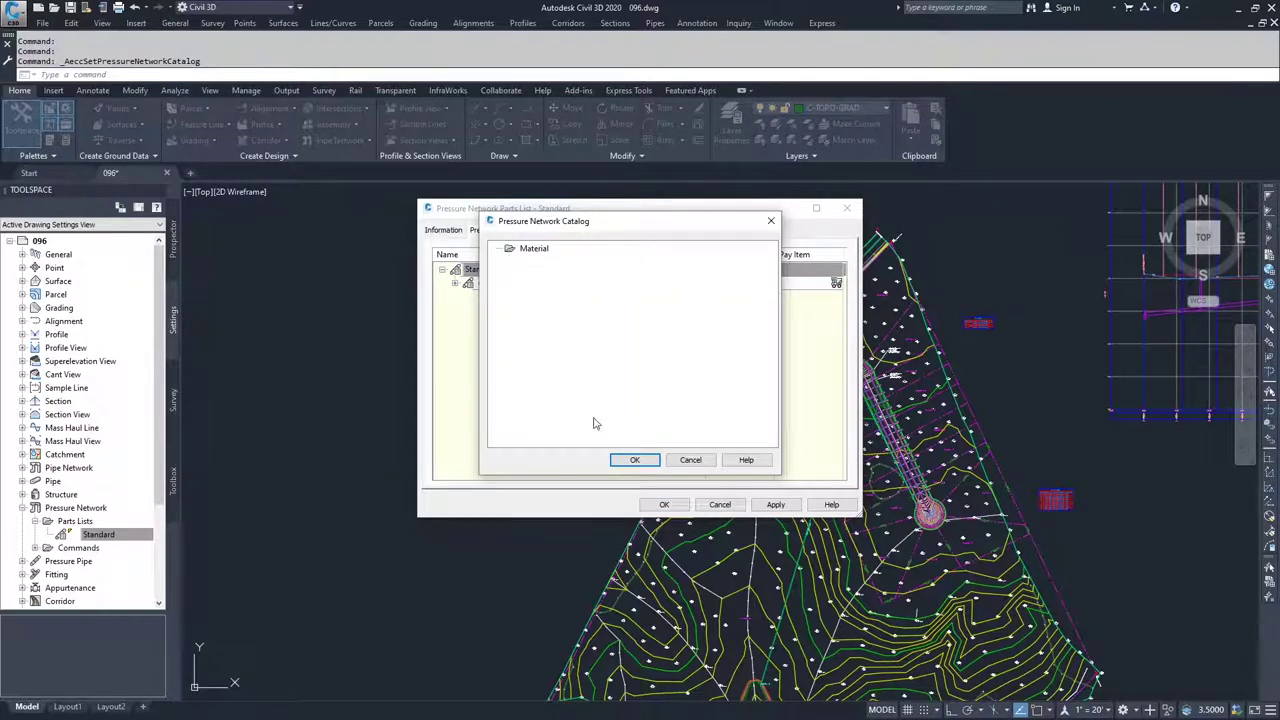
left_click(690, 459)
left_click(510, 283)
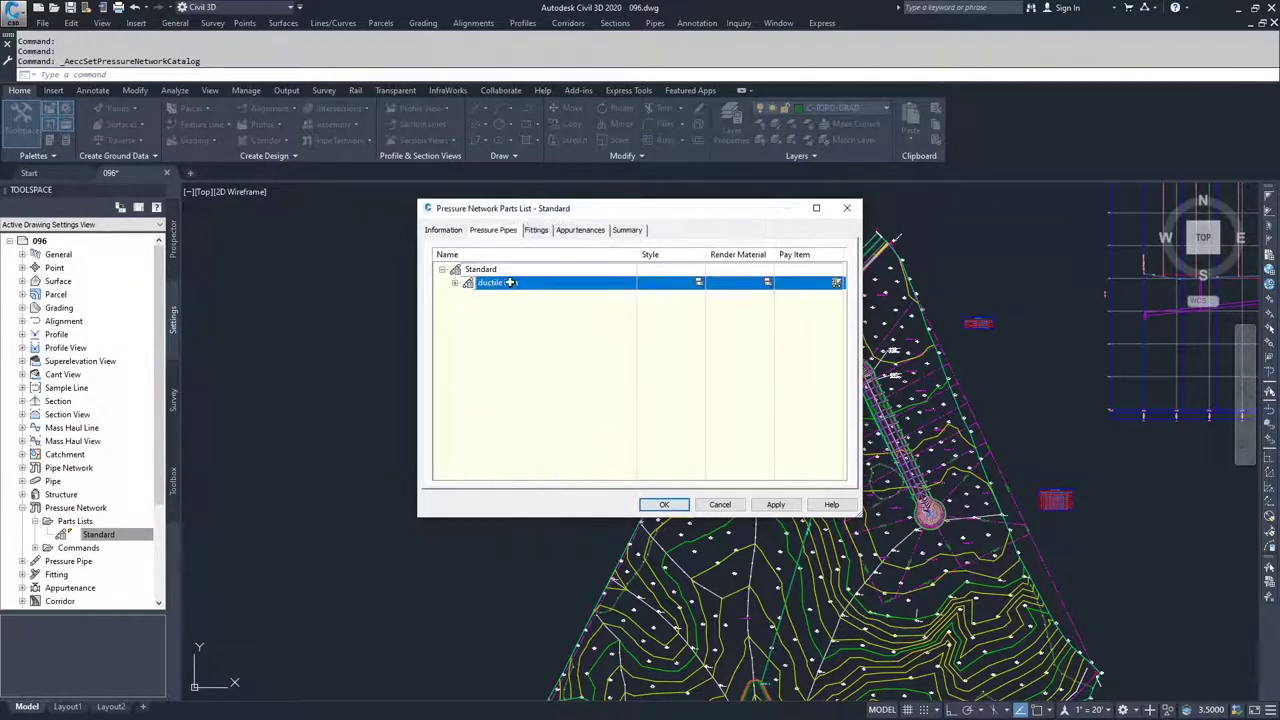
right_click(508, 283)
left_click(514, 292)
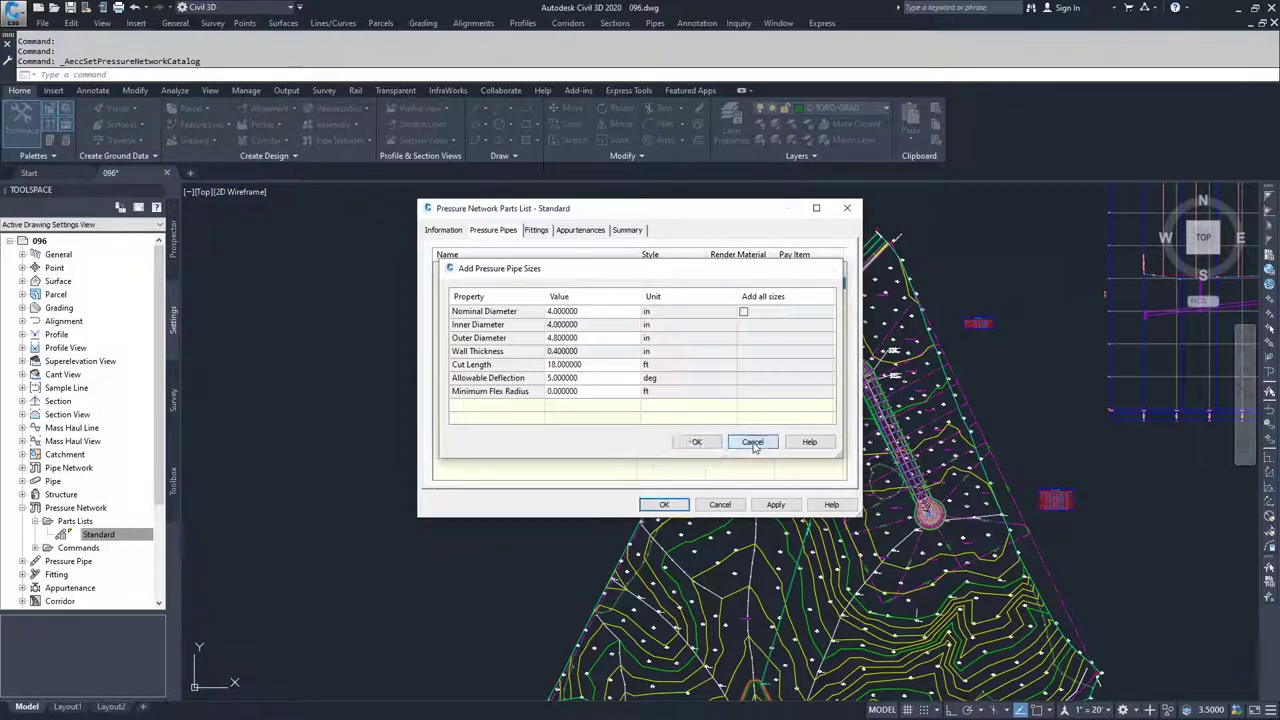
left_click(752, 441)
left_click(537, 232)
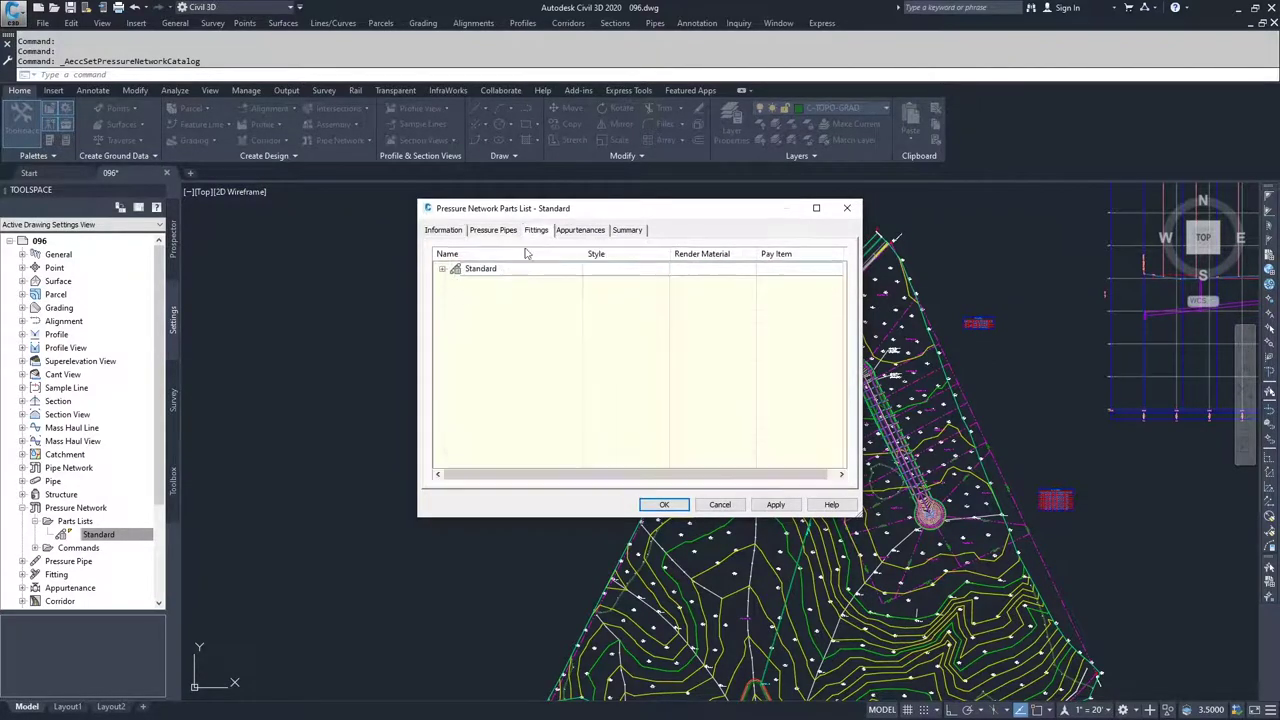
left_click(718, 505)
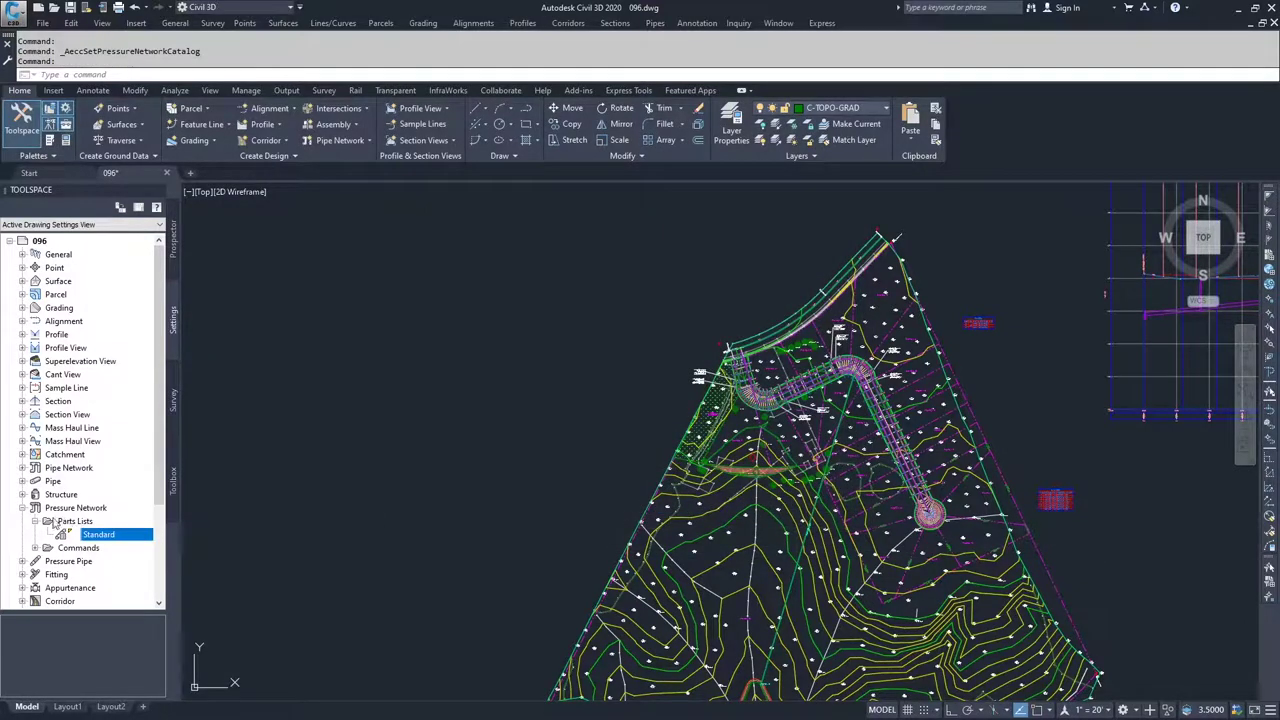
Create a new pressure parts list named 12-Trunk with ductile iron pipe material
right_click(62, 522)
left_click(90, 528)
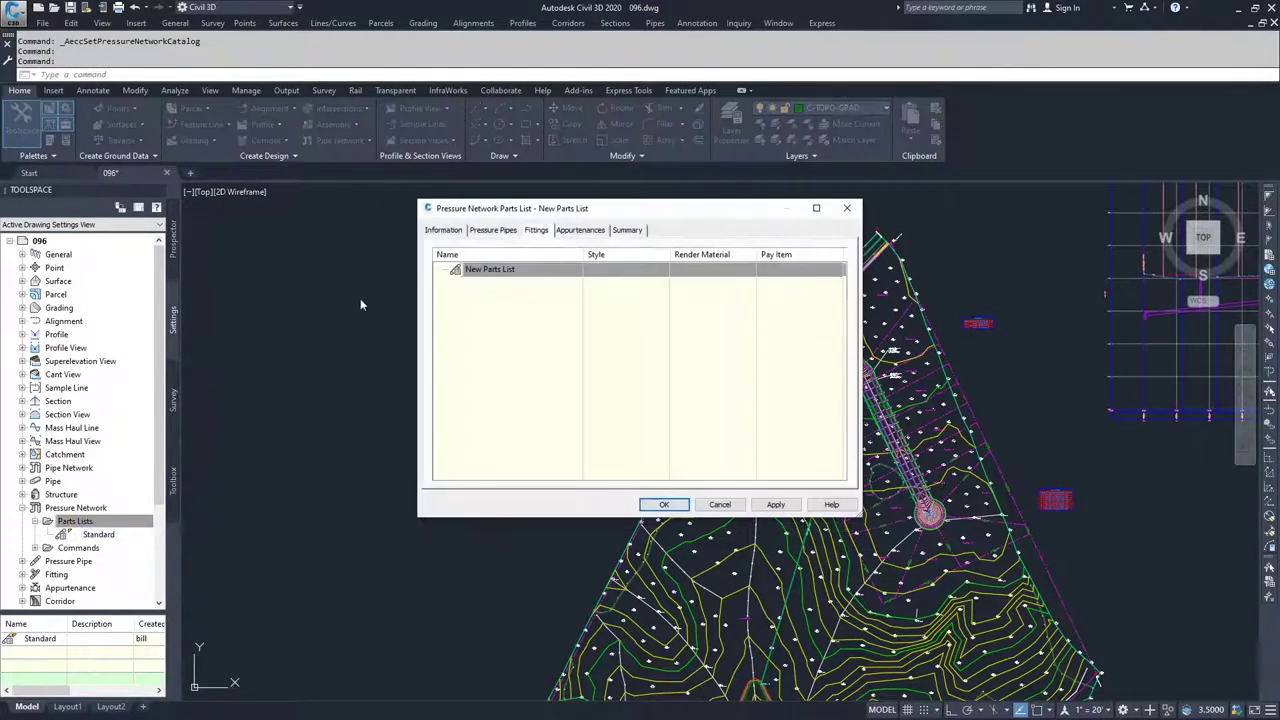
left_click(442, 231)
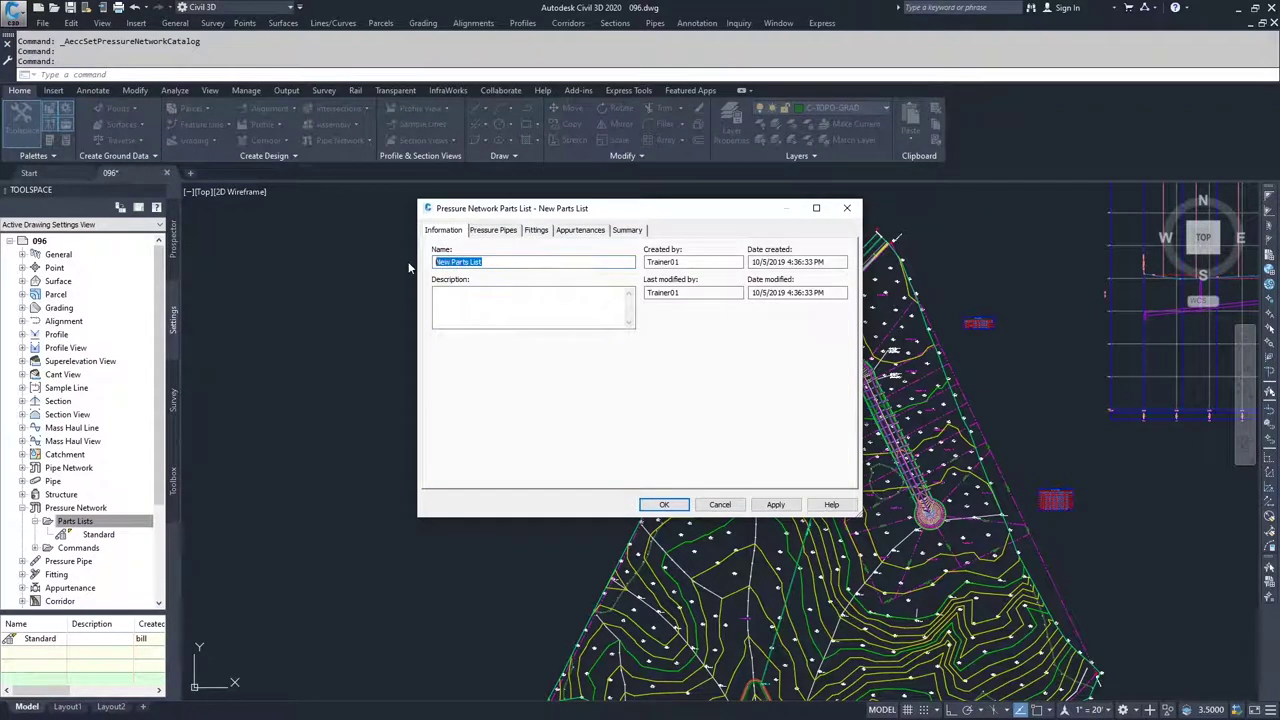
type("12-Trunk")
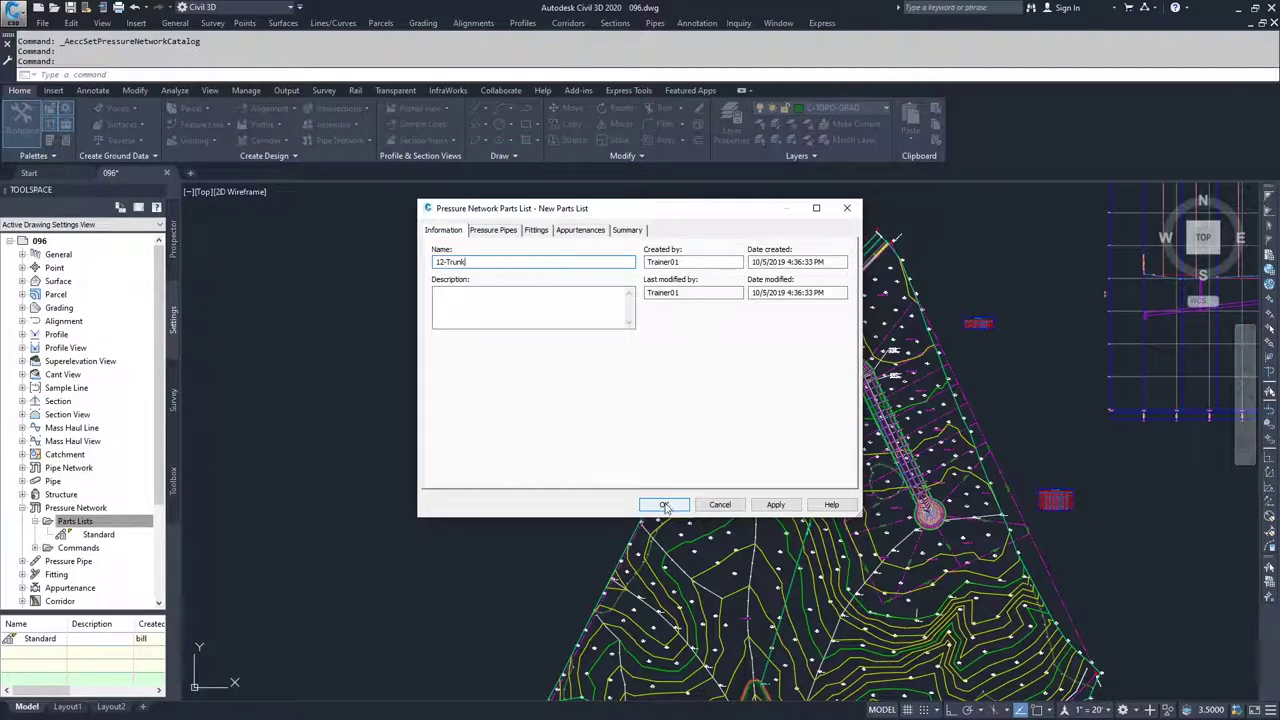
left_click(513, 231)
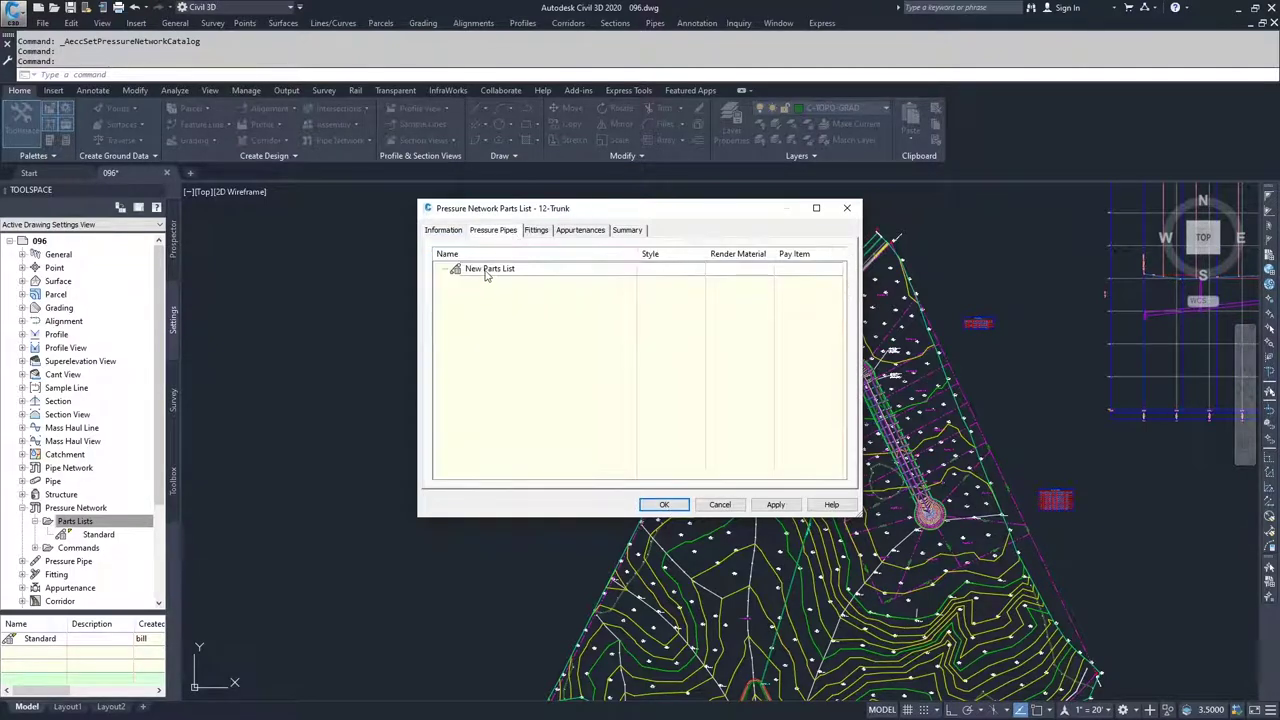
right_click(486, 271)
left_click(535, 278)
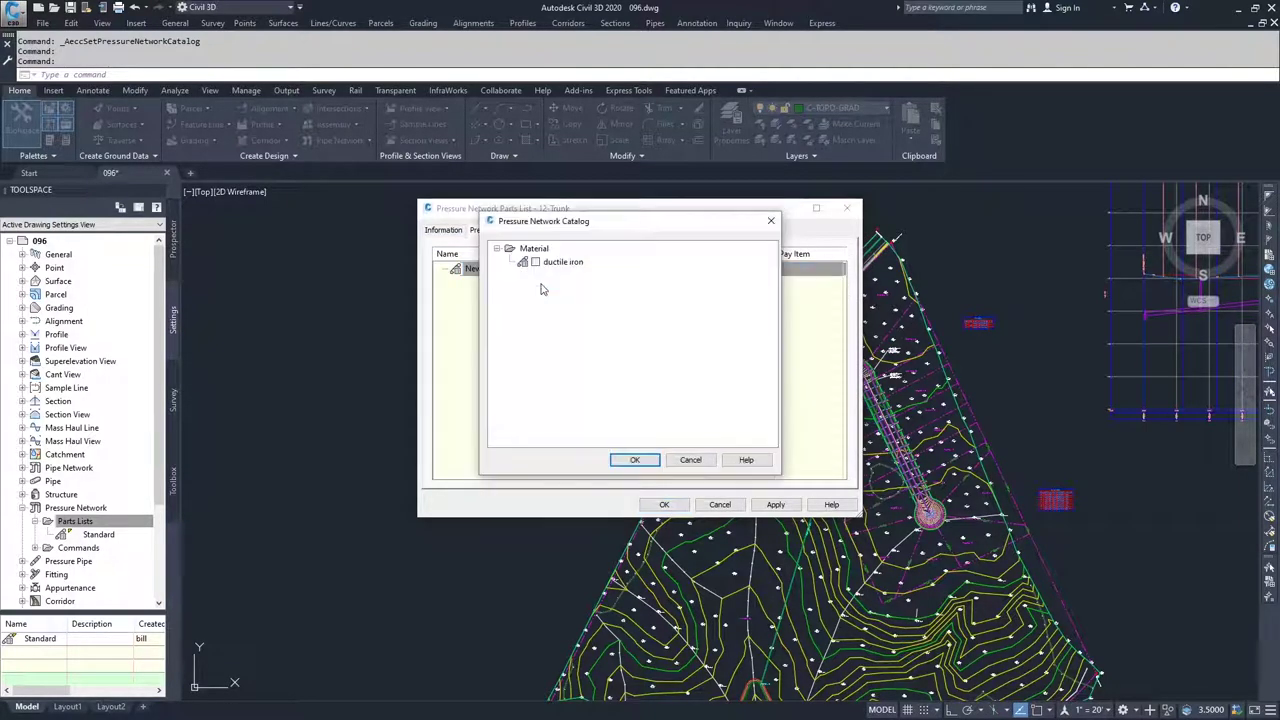
left_click(543, 262)
left_click(634, 459)
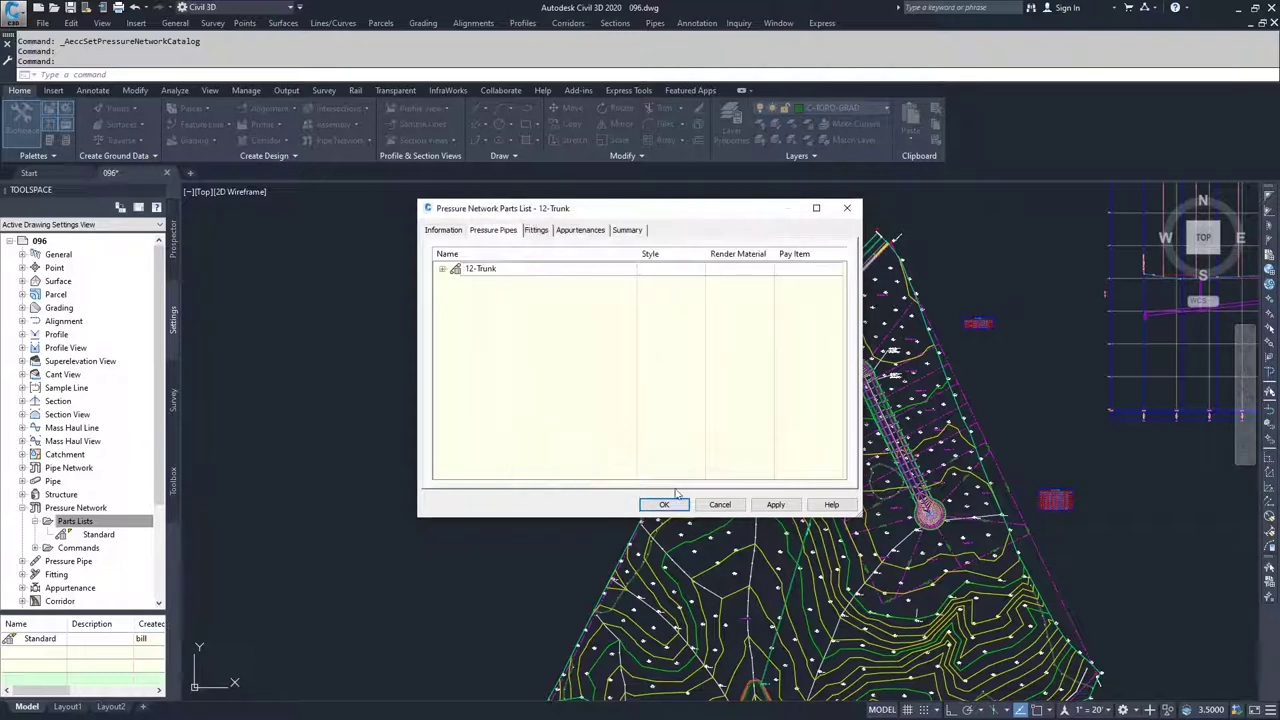
Add a 12-inch nominal diameter size to the ductile iron pipe
left_click(443, 270)
right_click(490, 284)
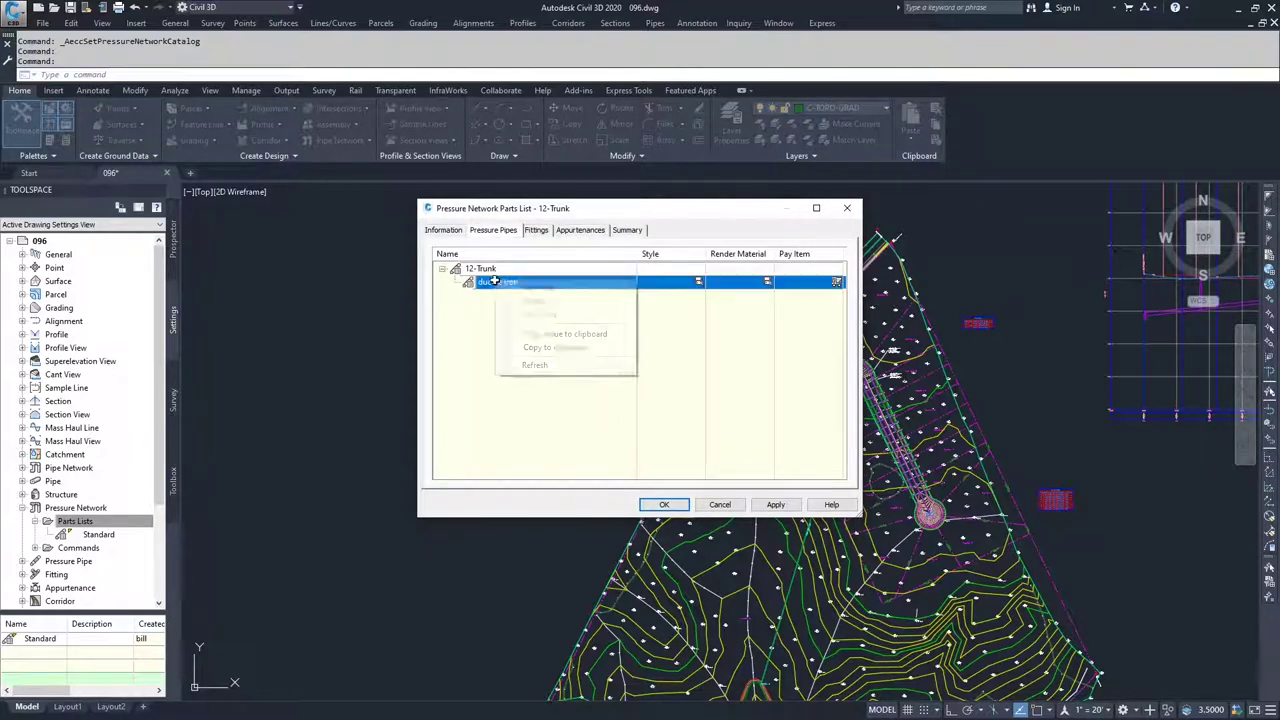
left_click(530, 288)
left_click(590, 312)
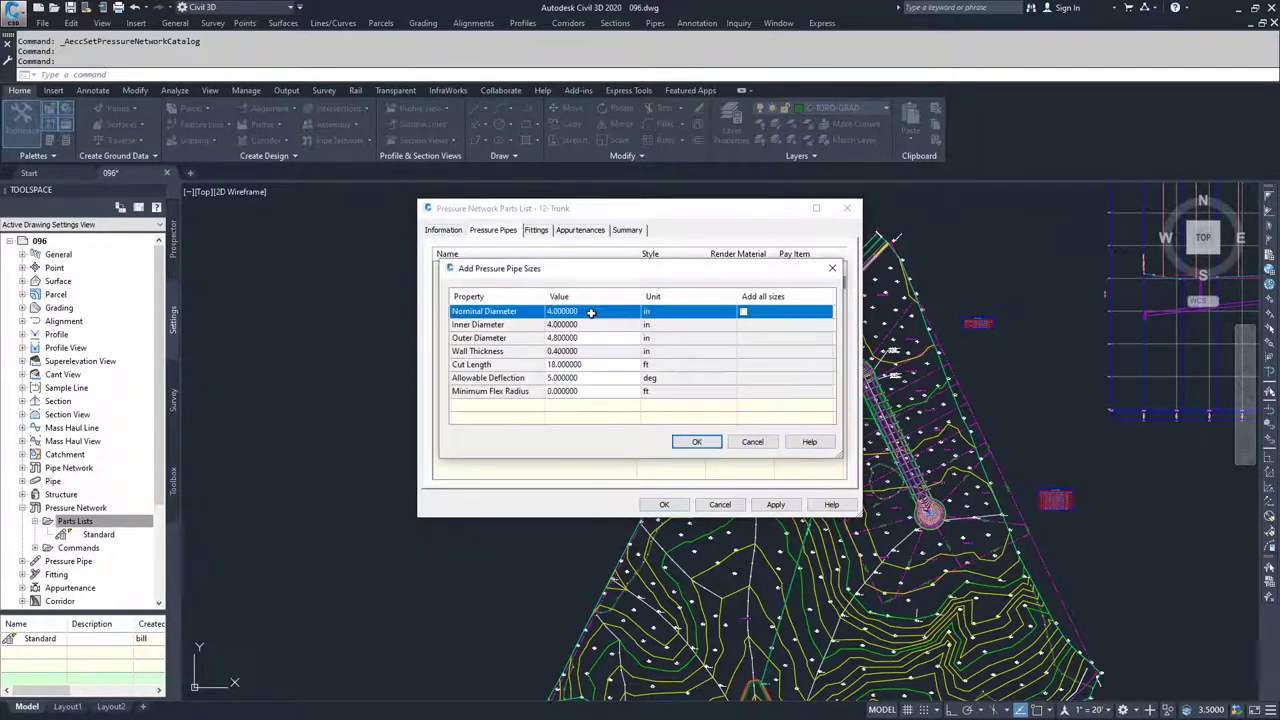
left_click(605, 312)
left_click(605, 312)
left_click(568, 365)
left_click(697, 442)
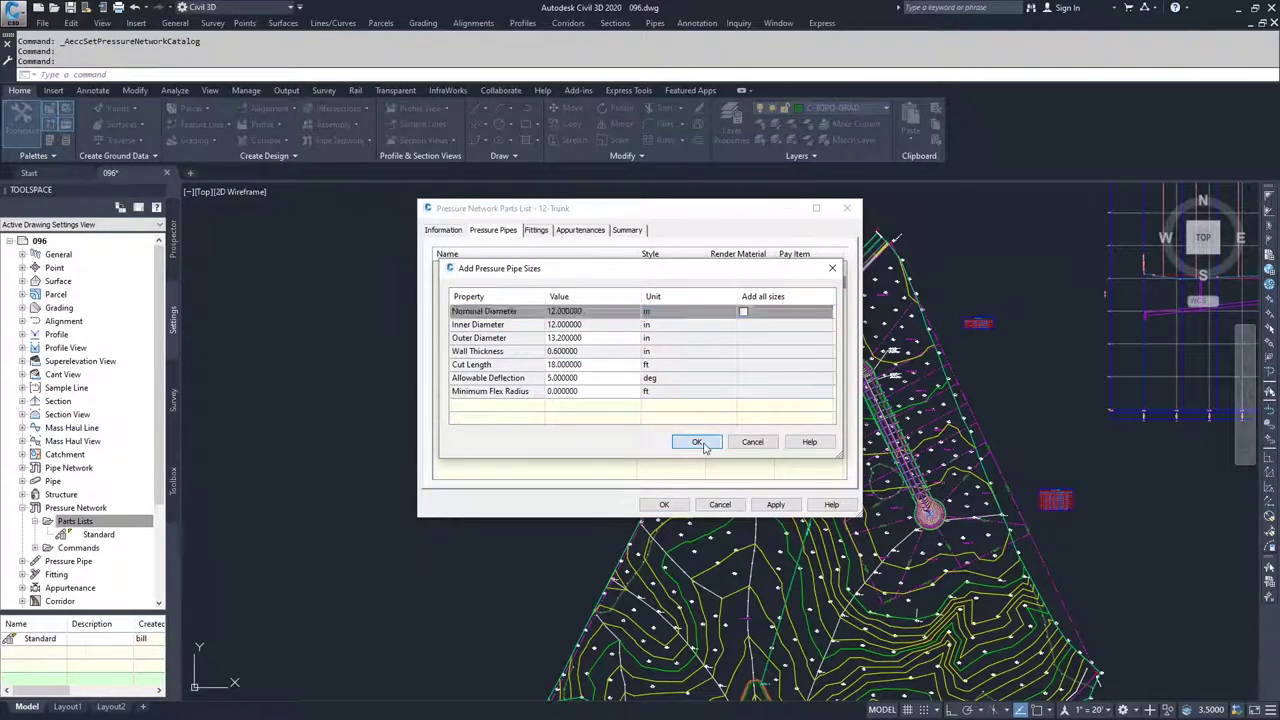
Add the ductile iron Elbow fitting type to the 12-Trunk fittings
left_click(537, 231)
left_click(488, 269)
right_click(490, 270)
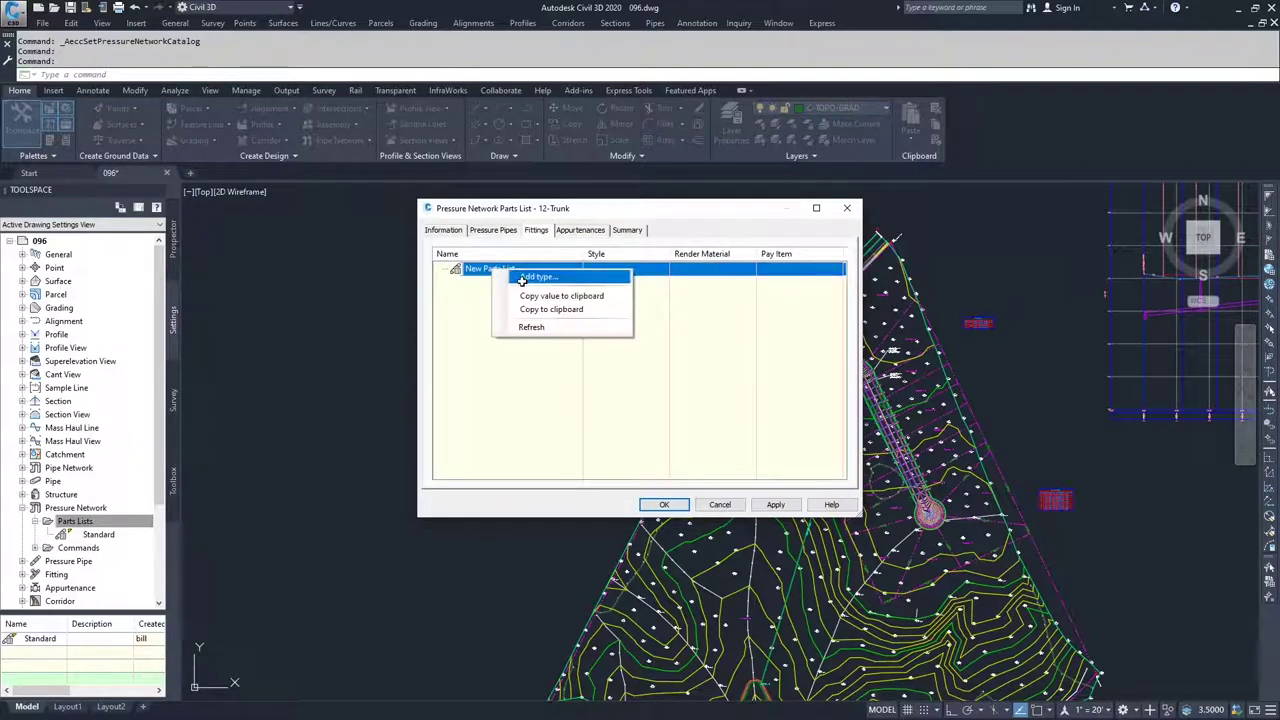
left_click(528, 277)
left_click(535, 275)
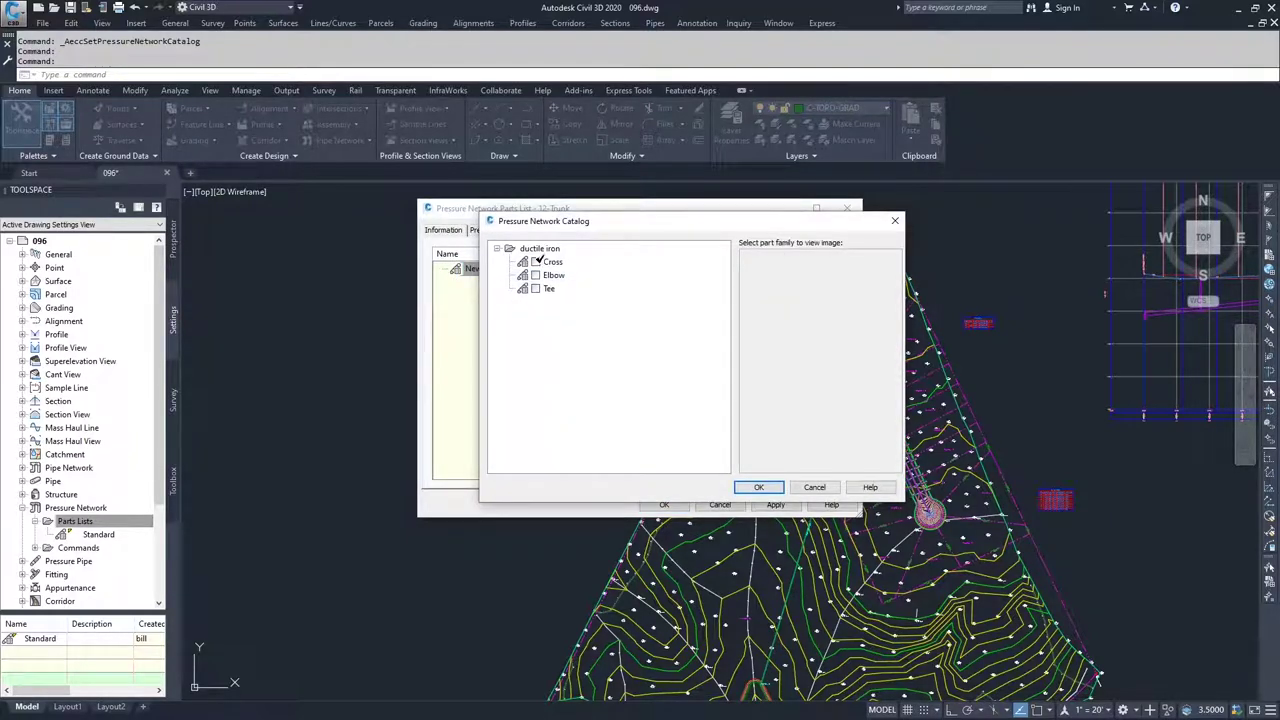
left_click(535, 288)
left_click(553, 275)
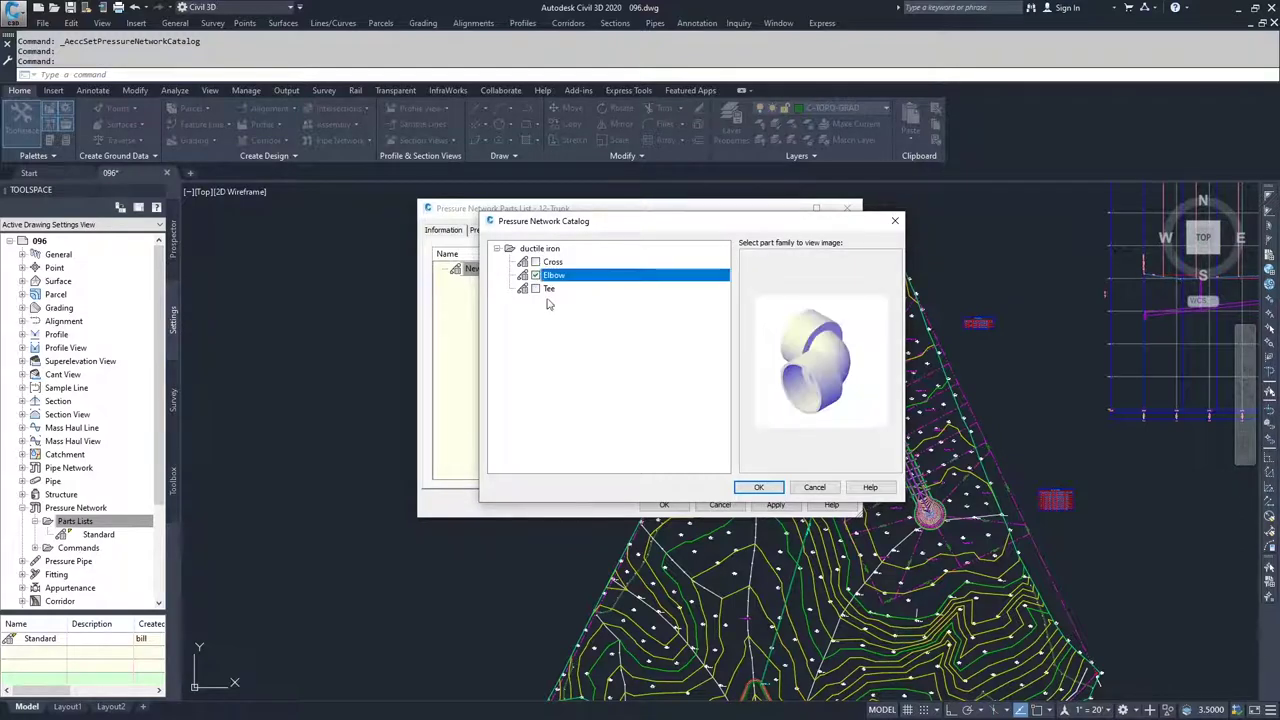
left_click(758, 487)
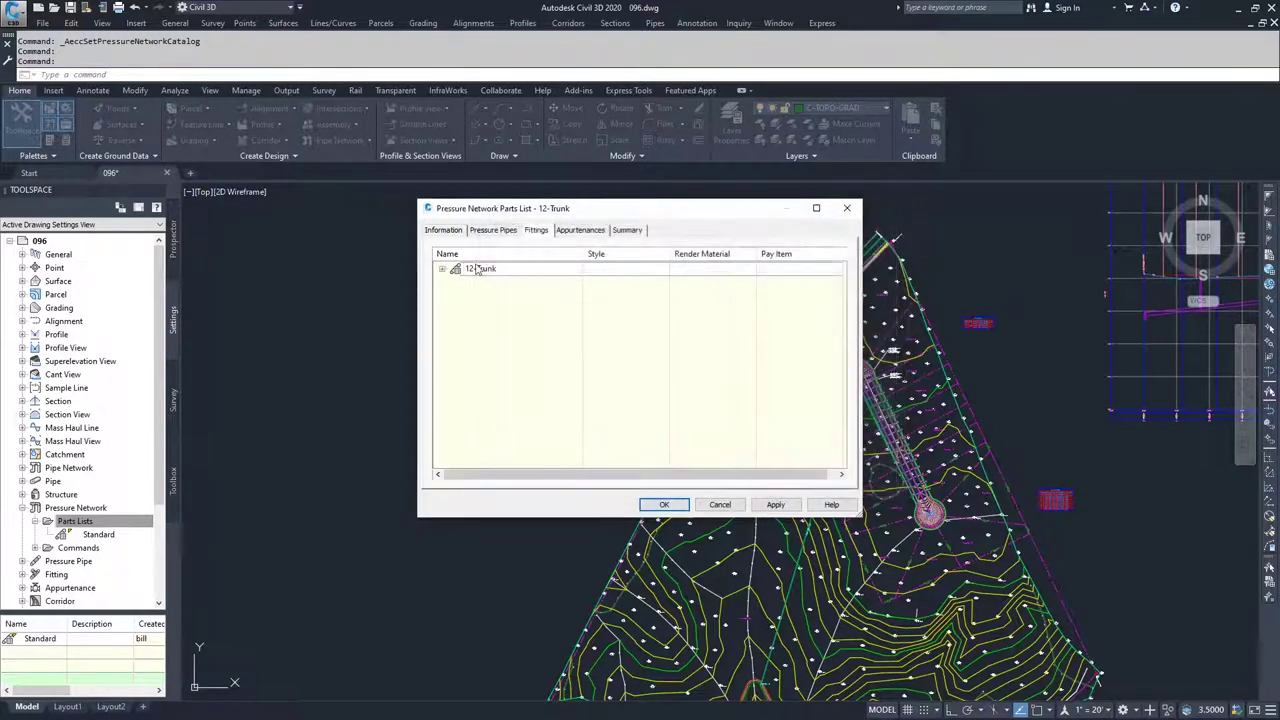
Add a 12 x 12 inch elbow size with an 11.25-degree bend angle
left_click(442, 269)
right_click(497, 284)
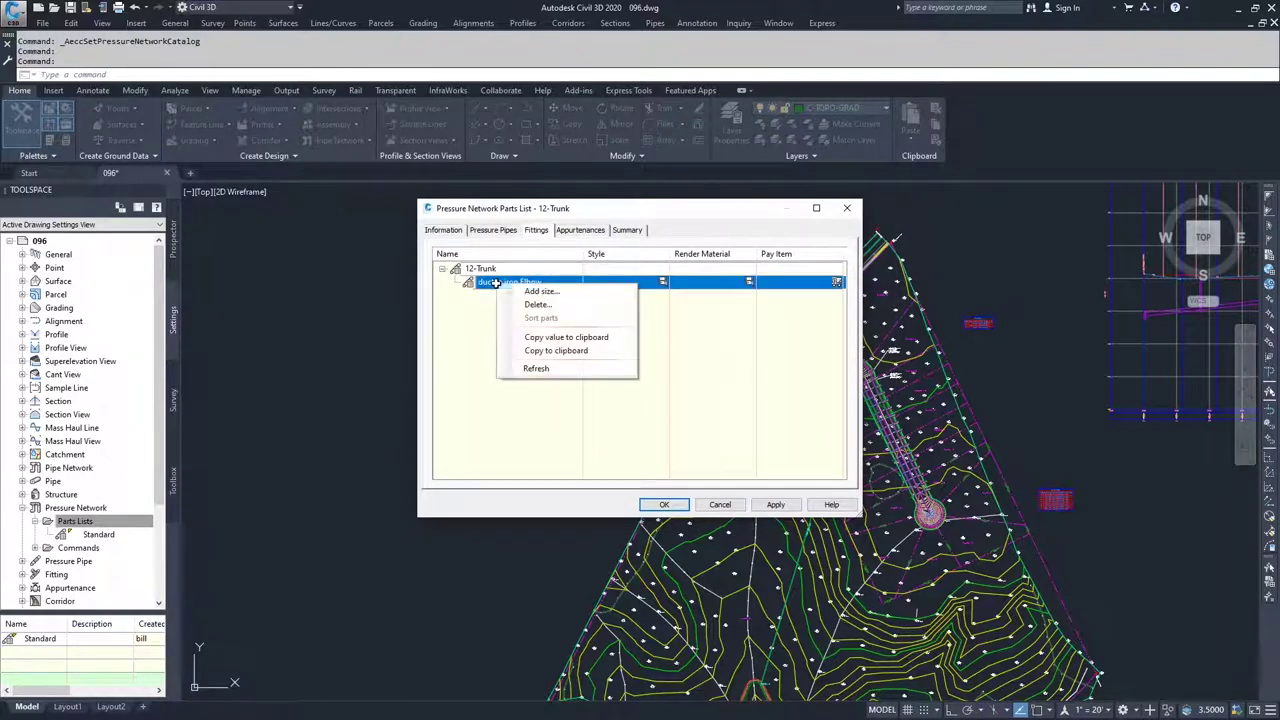
left_click(522, 292)
left_click(577, 312)
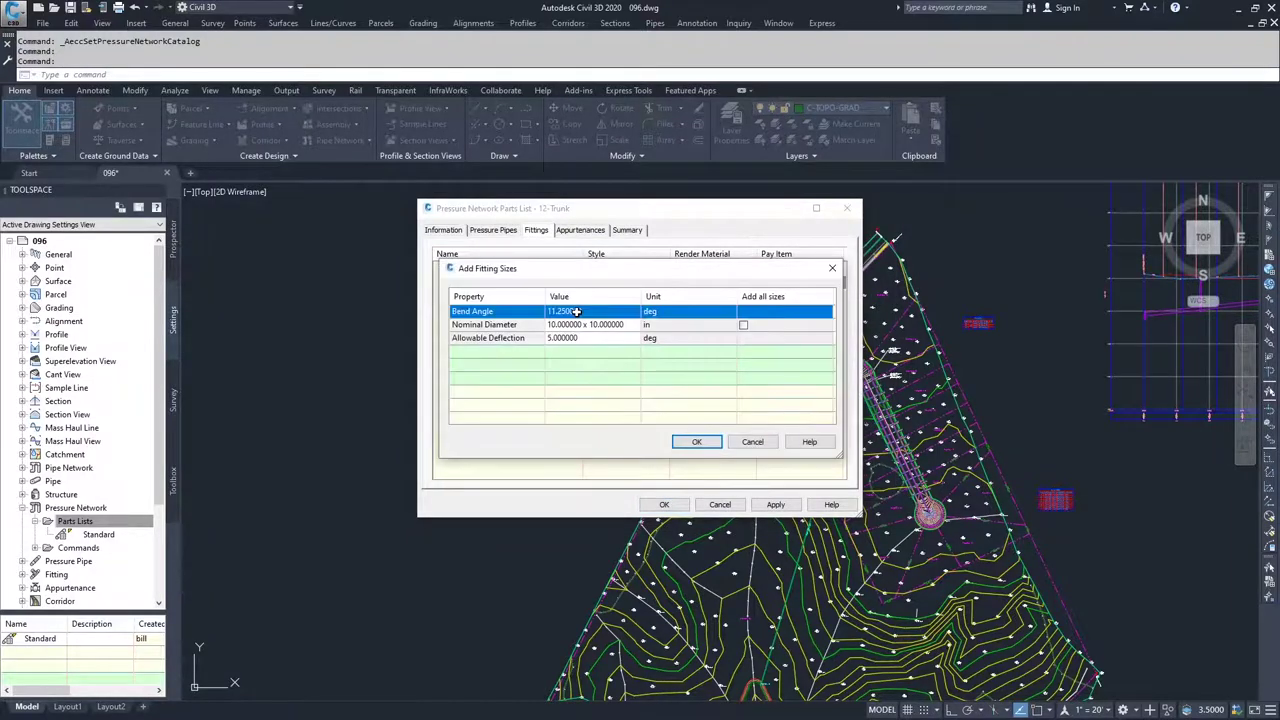
left_click(590, 325)
left_click(598, 325)
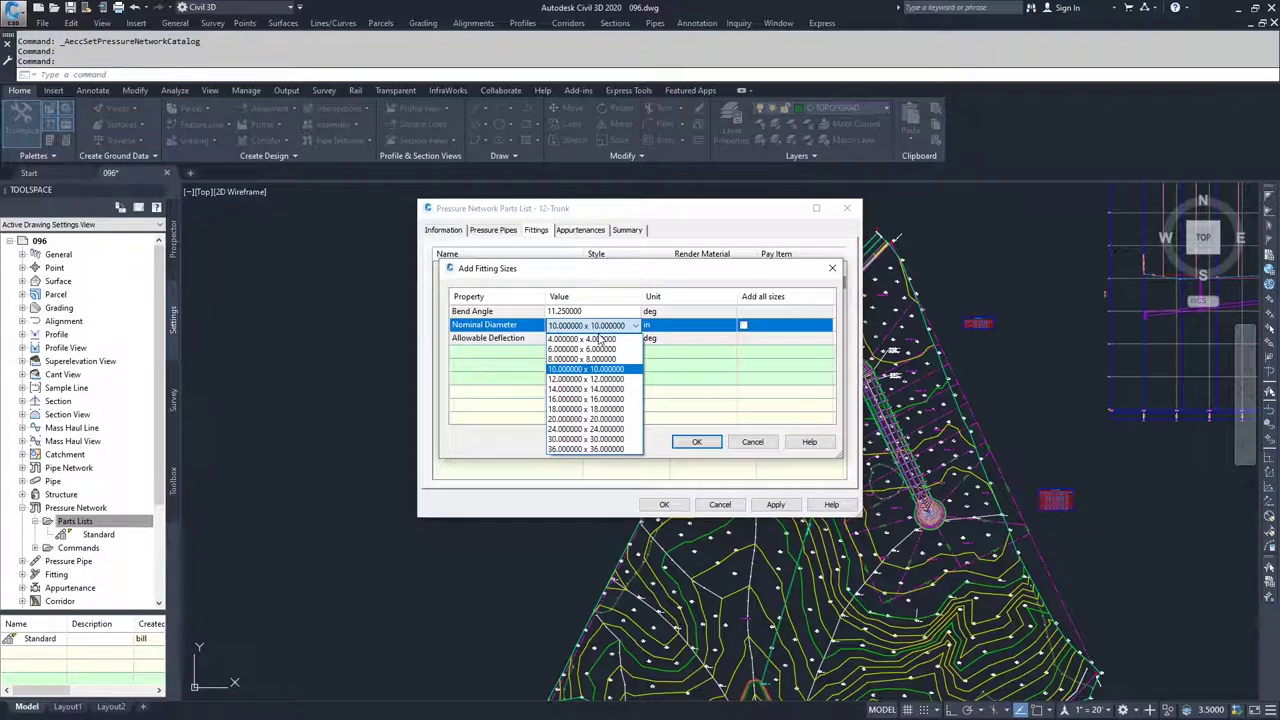
left_click(584, 384)
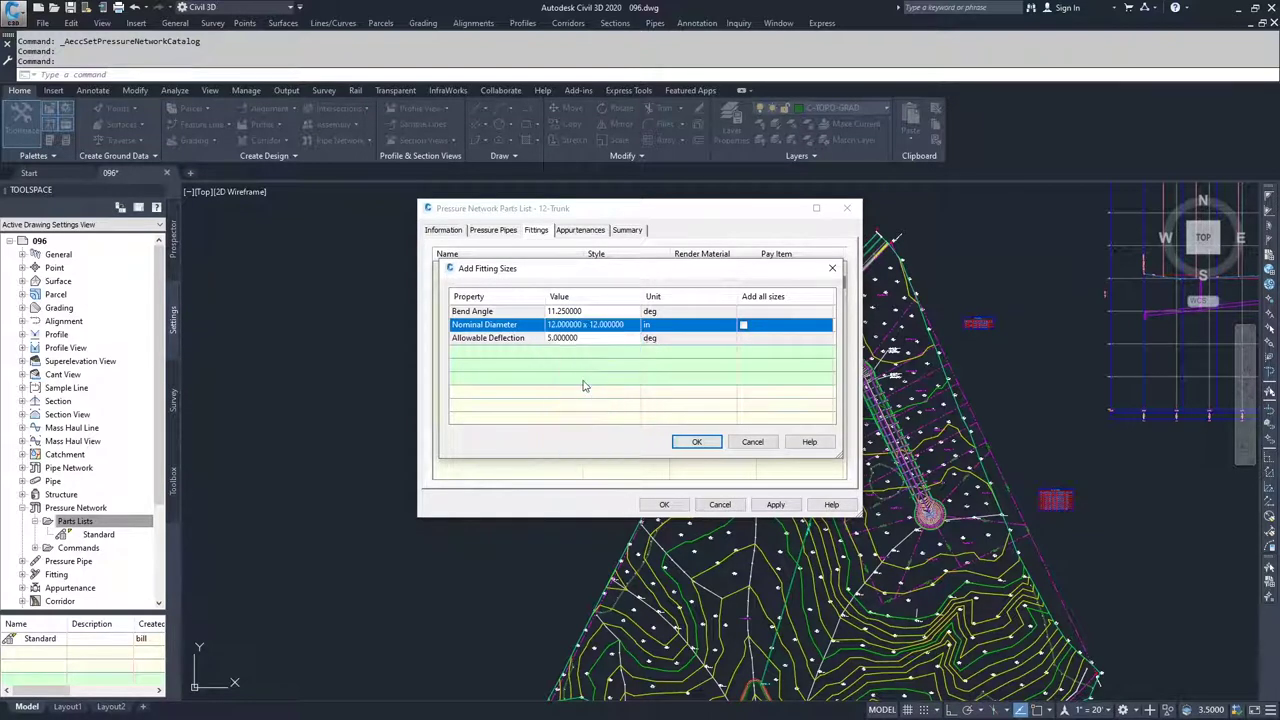
left_click(576, 312)
left_click(577, 312)
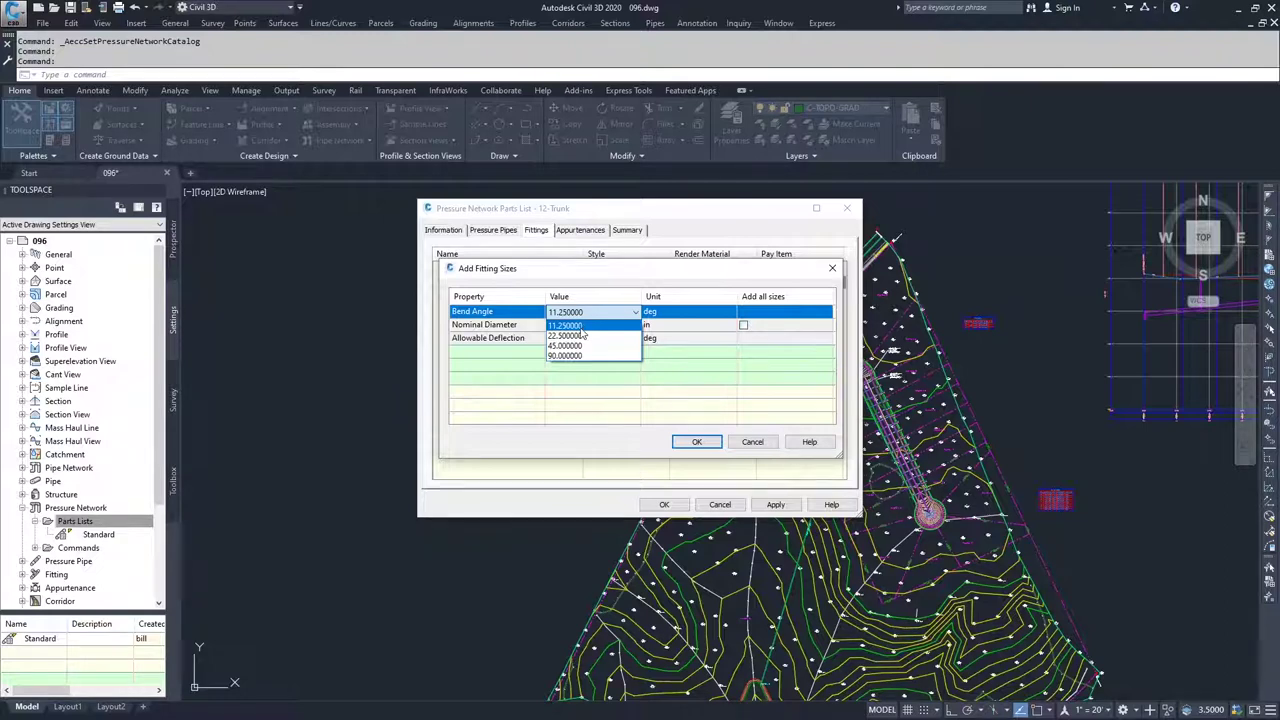
left_click(581, 328)
left_click(697, 441)
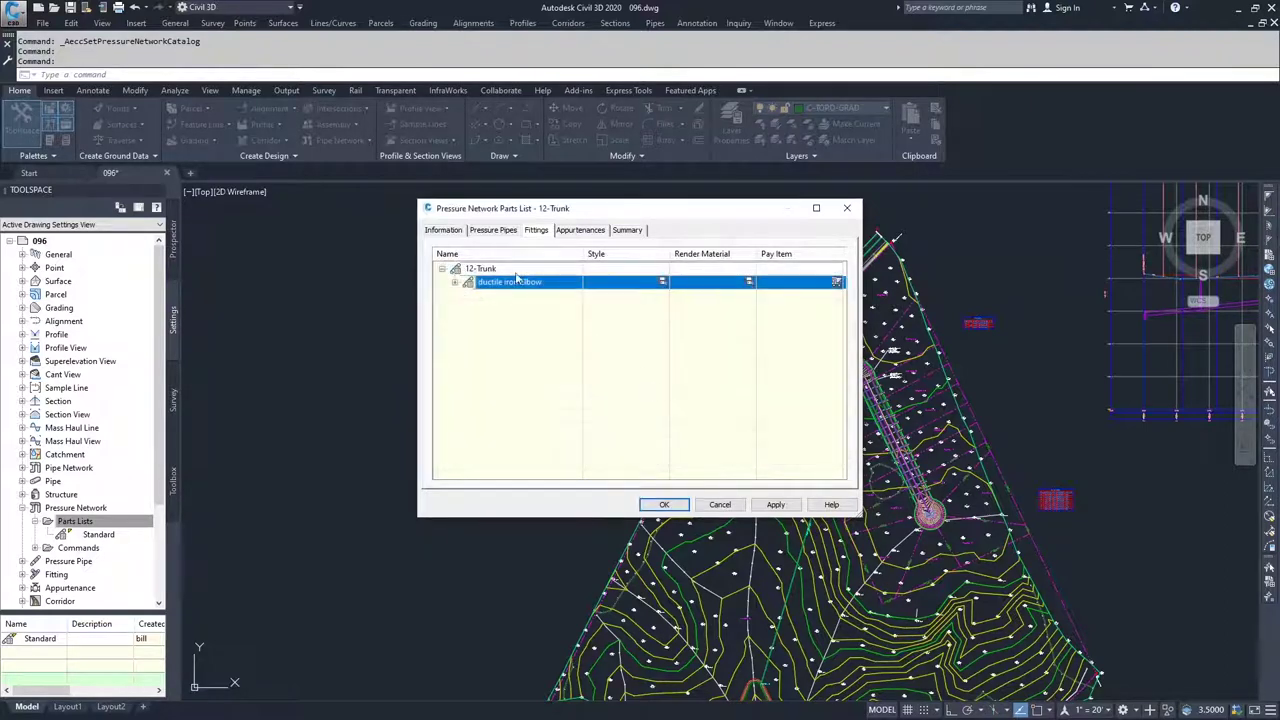
Add a 12 x 12 inch elbow size with a 22.5-degree bend angle
left_click(455, 283)
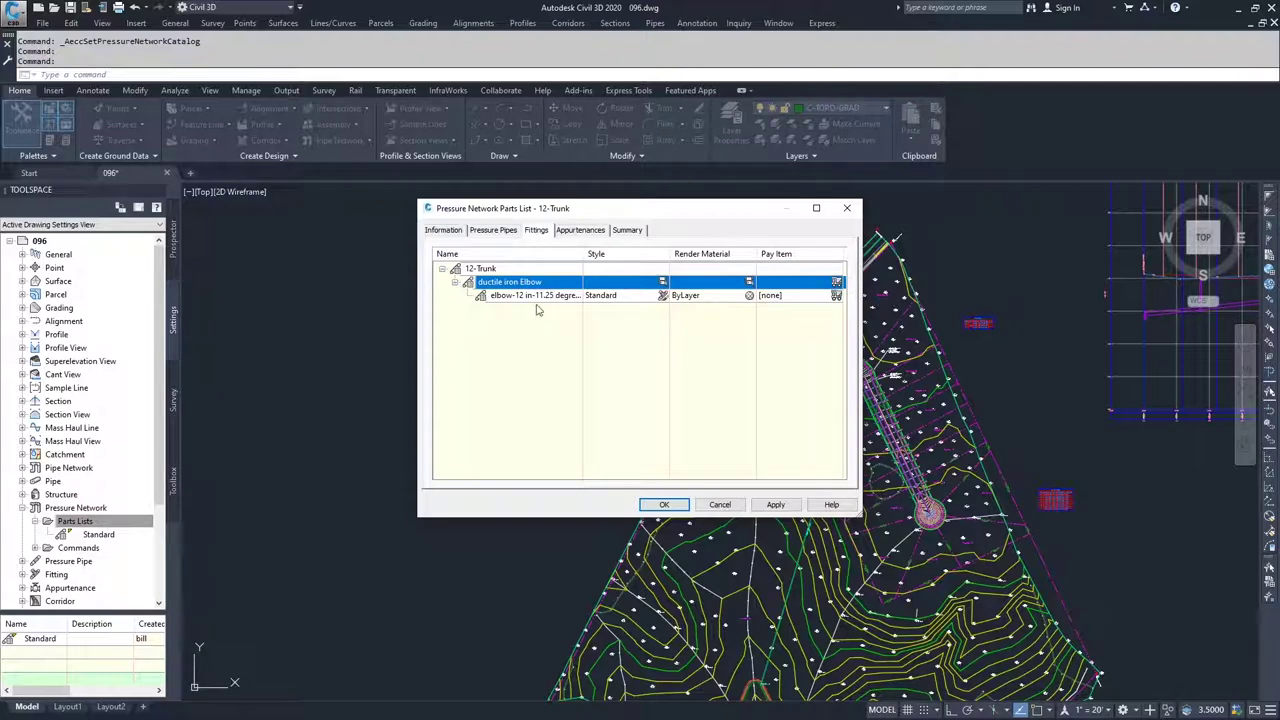
left_click_drag(583, 256, 621, 256)
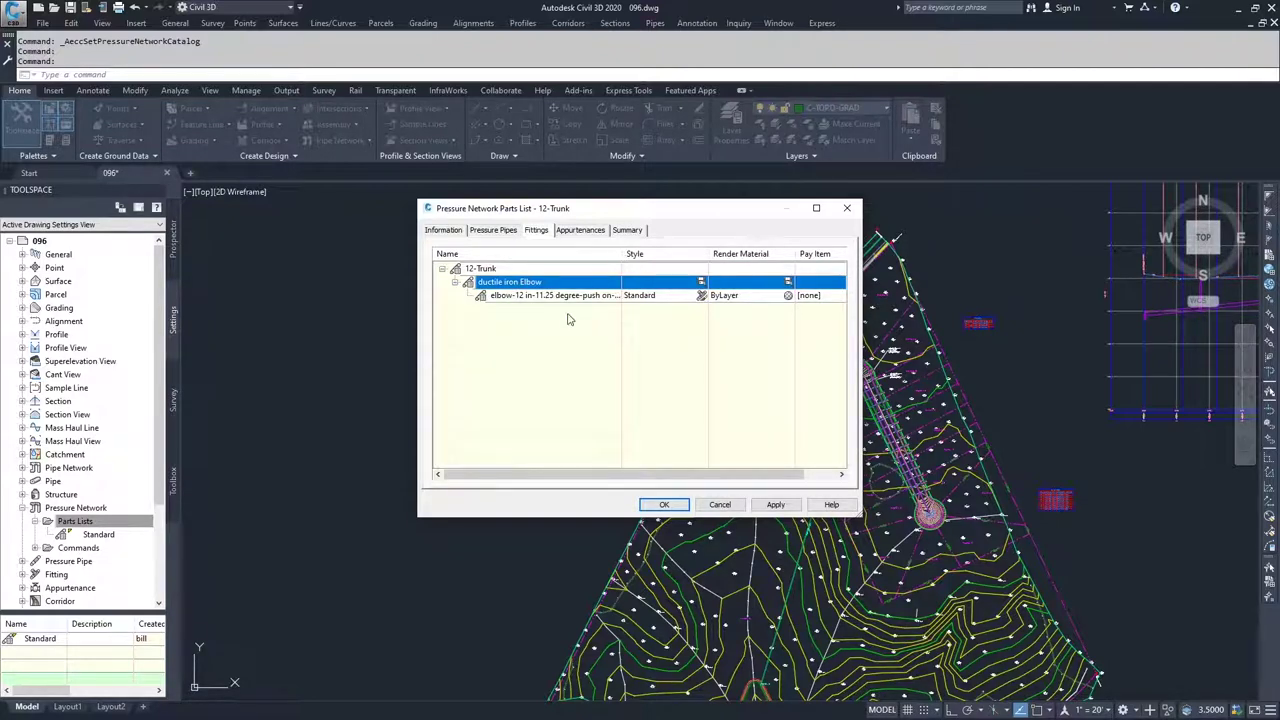
right_click(510, 282)
left_click(543, 293)
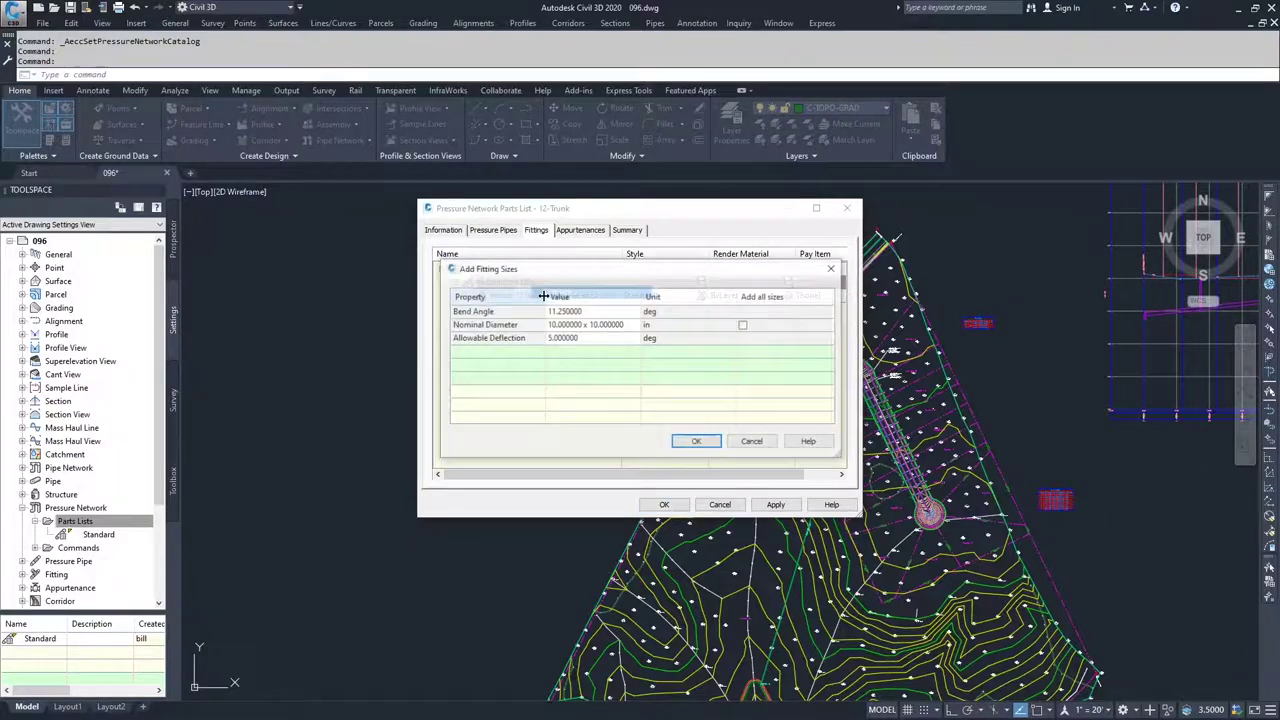
left_click(590, 325)
left_click(626, 324)
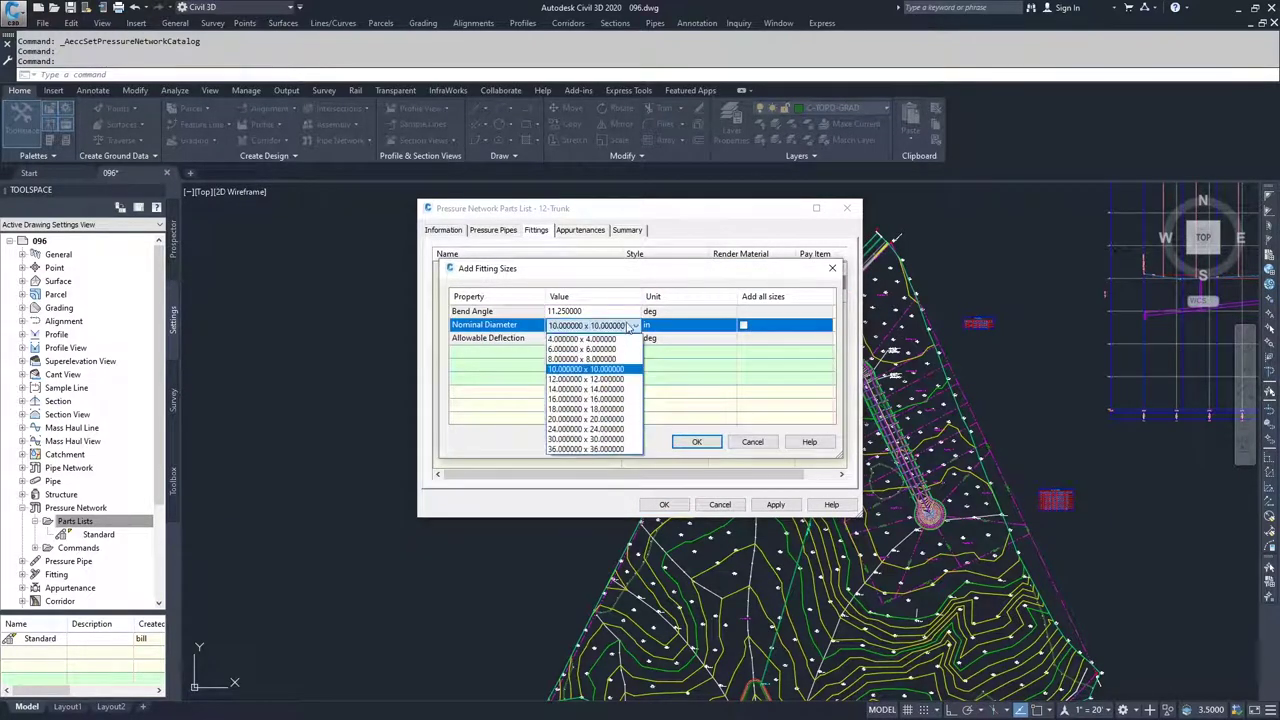
left_click(598, 378)
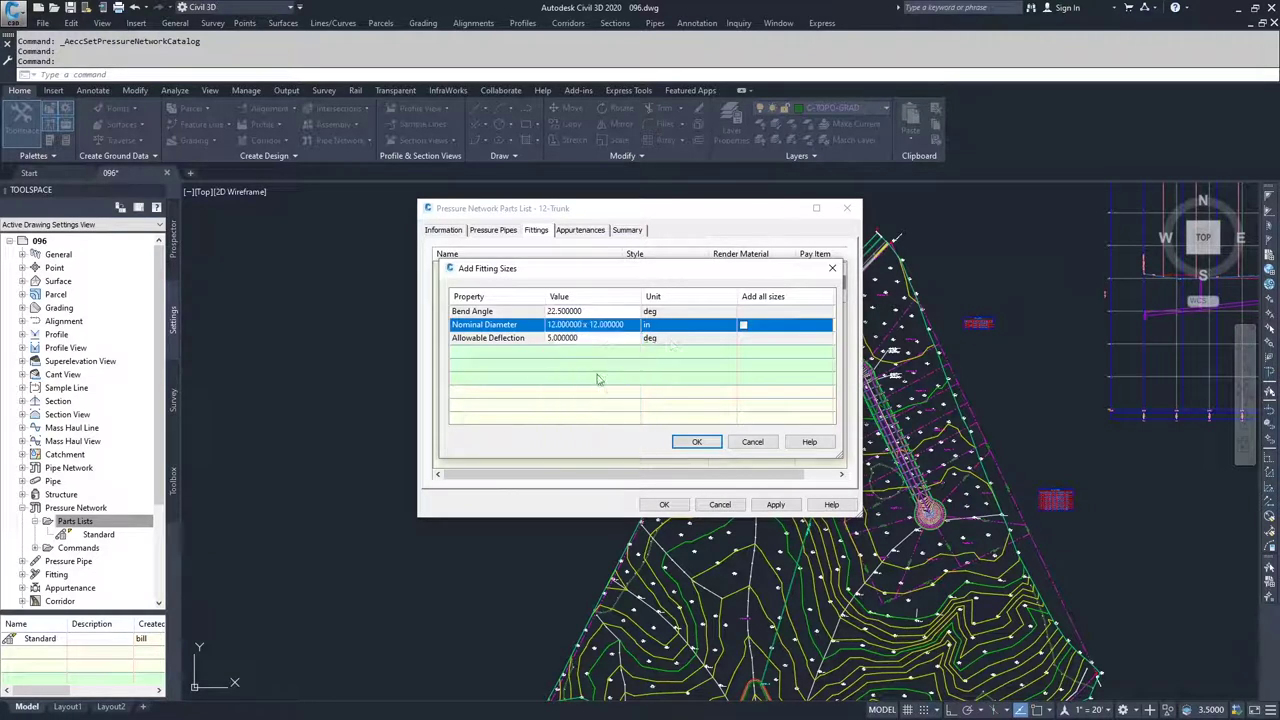
left_click(606, 312)
left_click(612, 312)
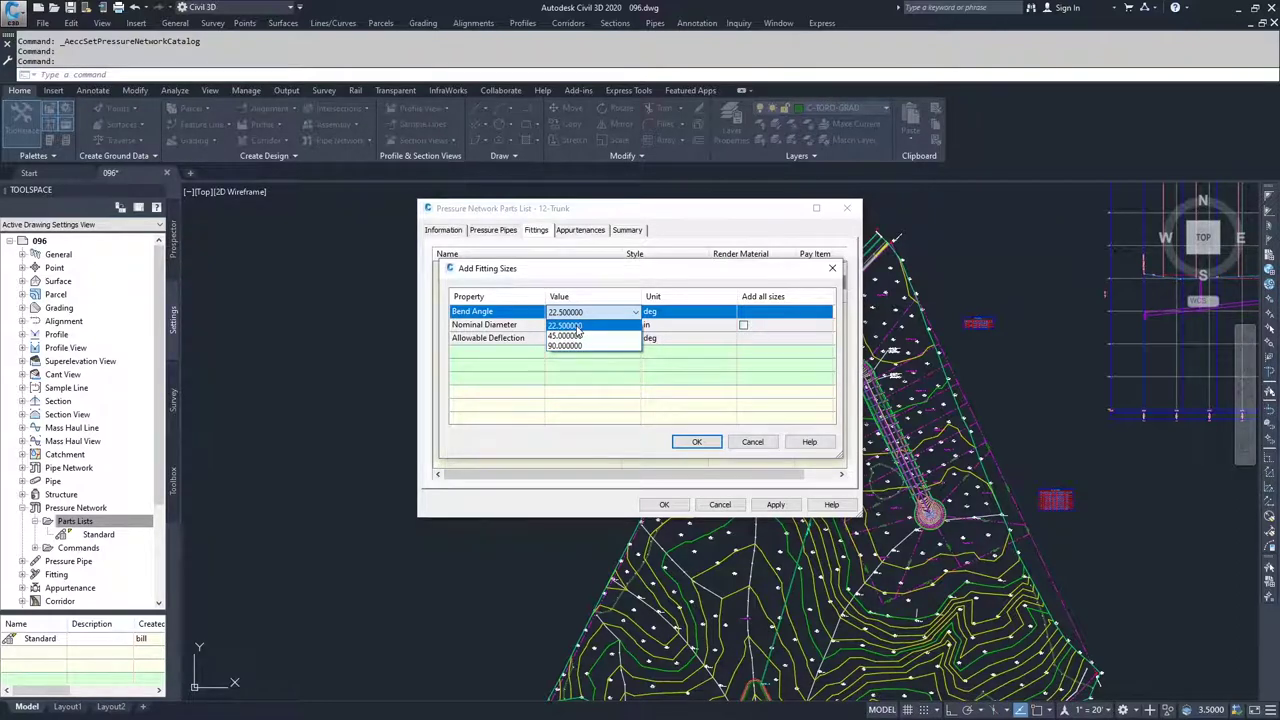
left_click(576, 328)
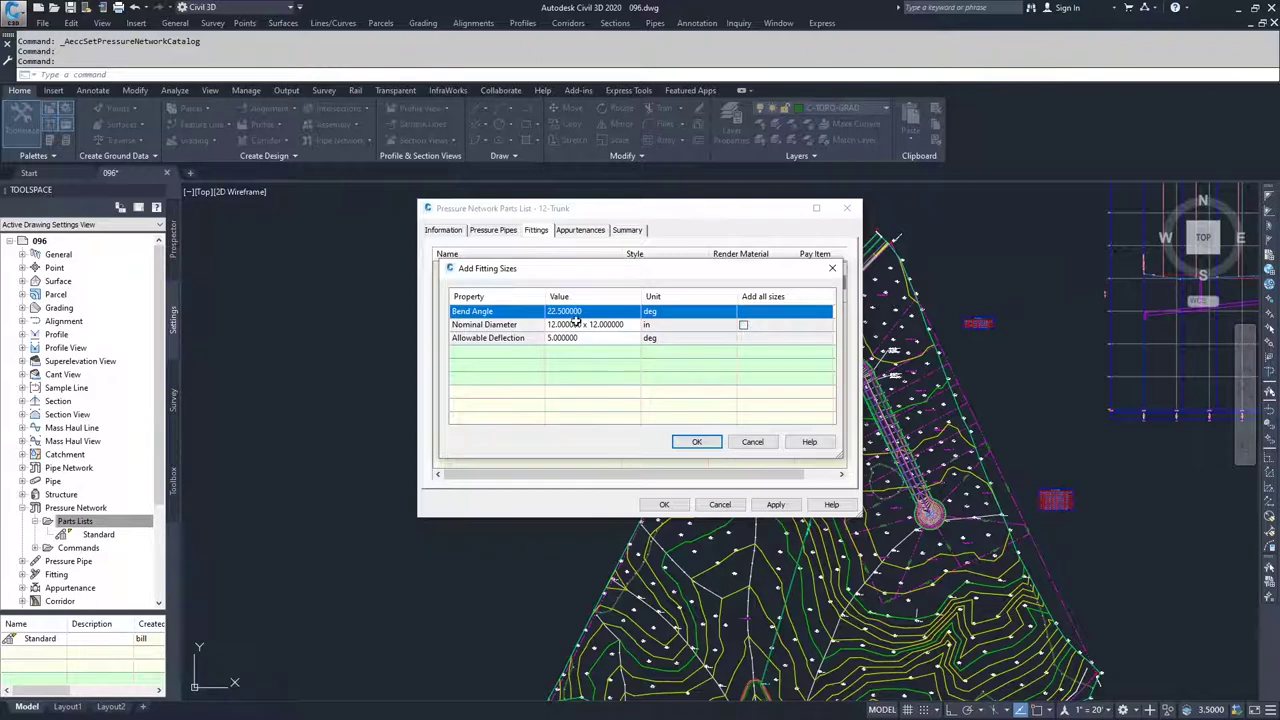
left_click(693, 443)
Add a 12 x 12 inch elbow size at 45 degrees
right_click(527, 284)
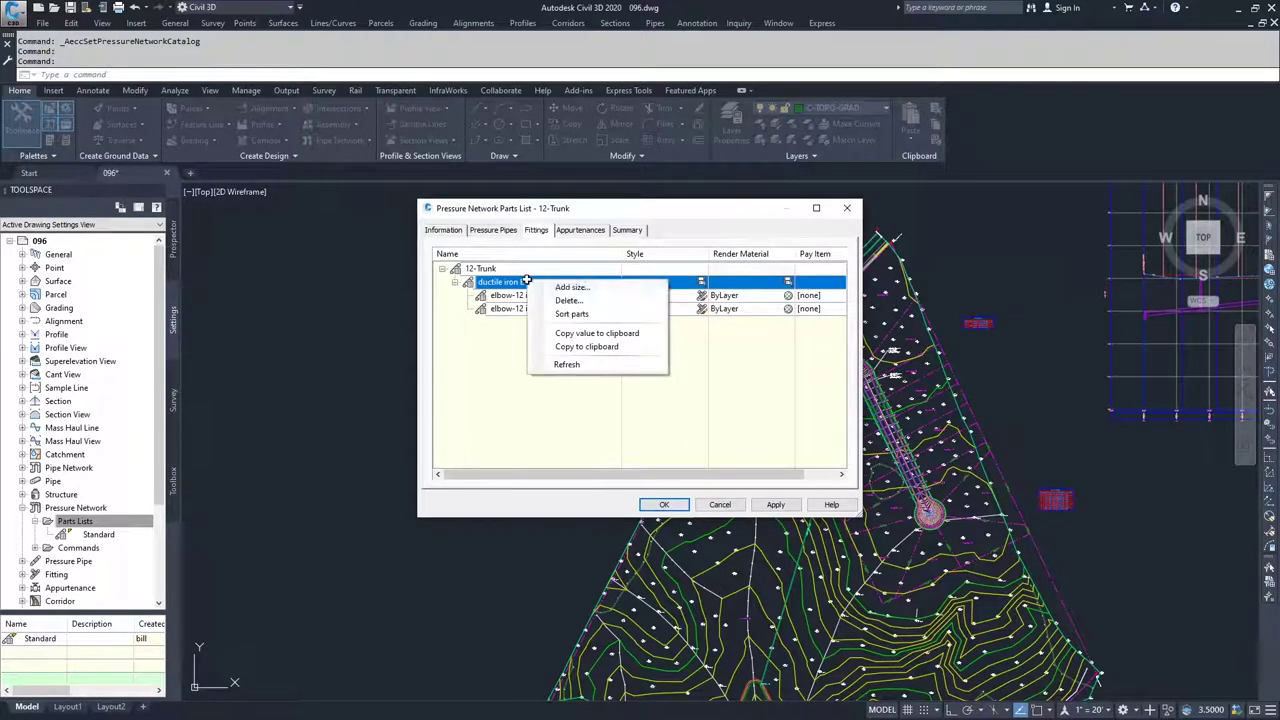
left_click(567, 288)
left_click(598, 325)
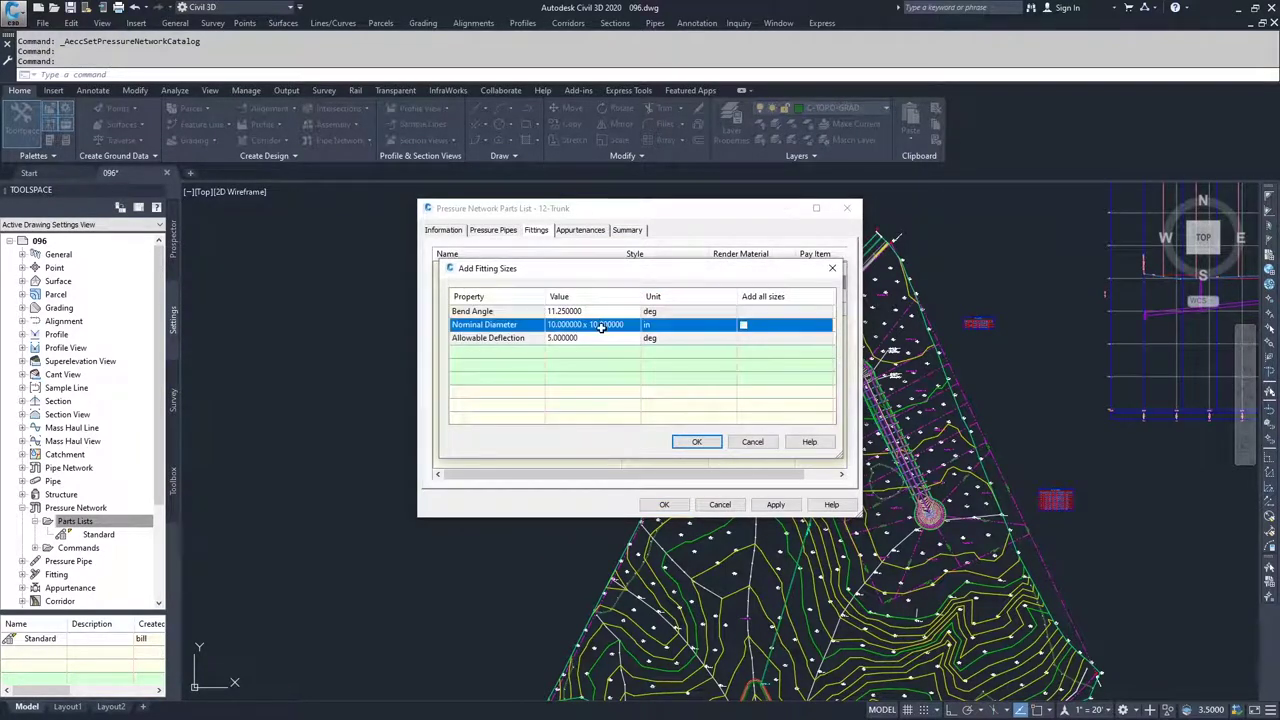
left_click(600, 326)
left_click(600, 378)
left_click(697, 441)
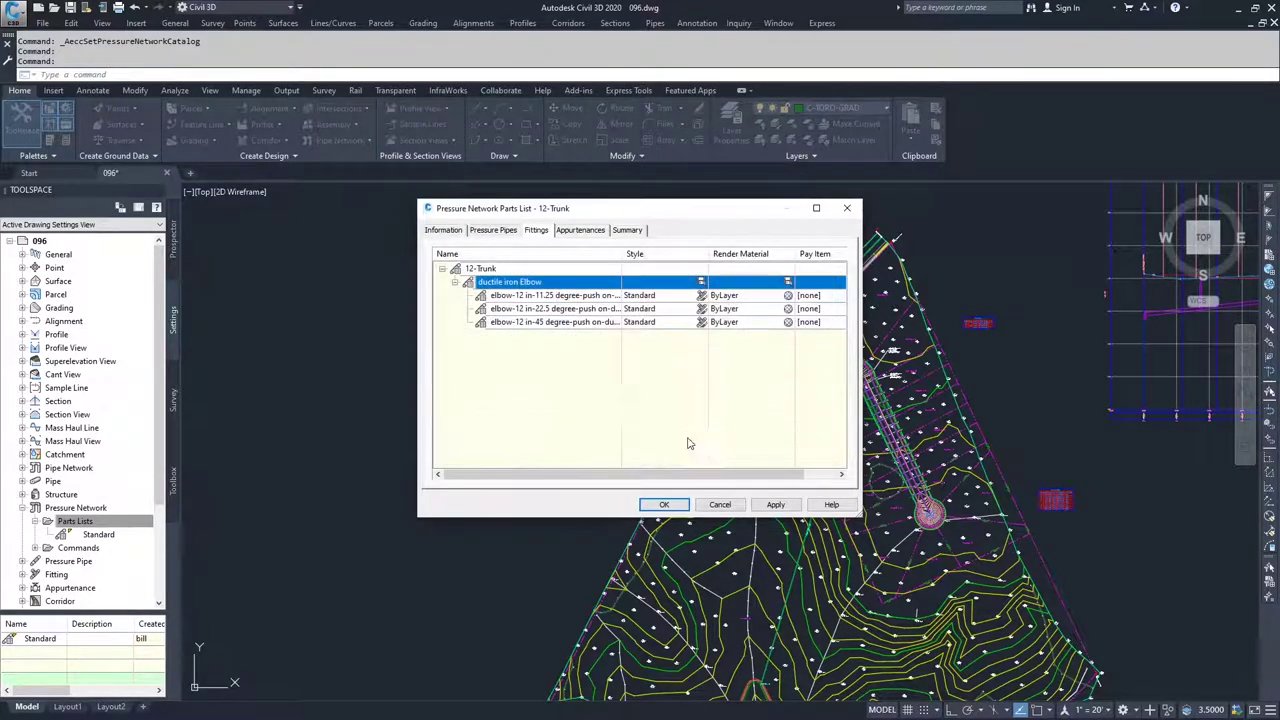
Add a 12 x 12 inch elbow size with a 90-degree bend angle
right_click(524, 282)
left_click(567, 288)
left_click(591, 326)
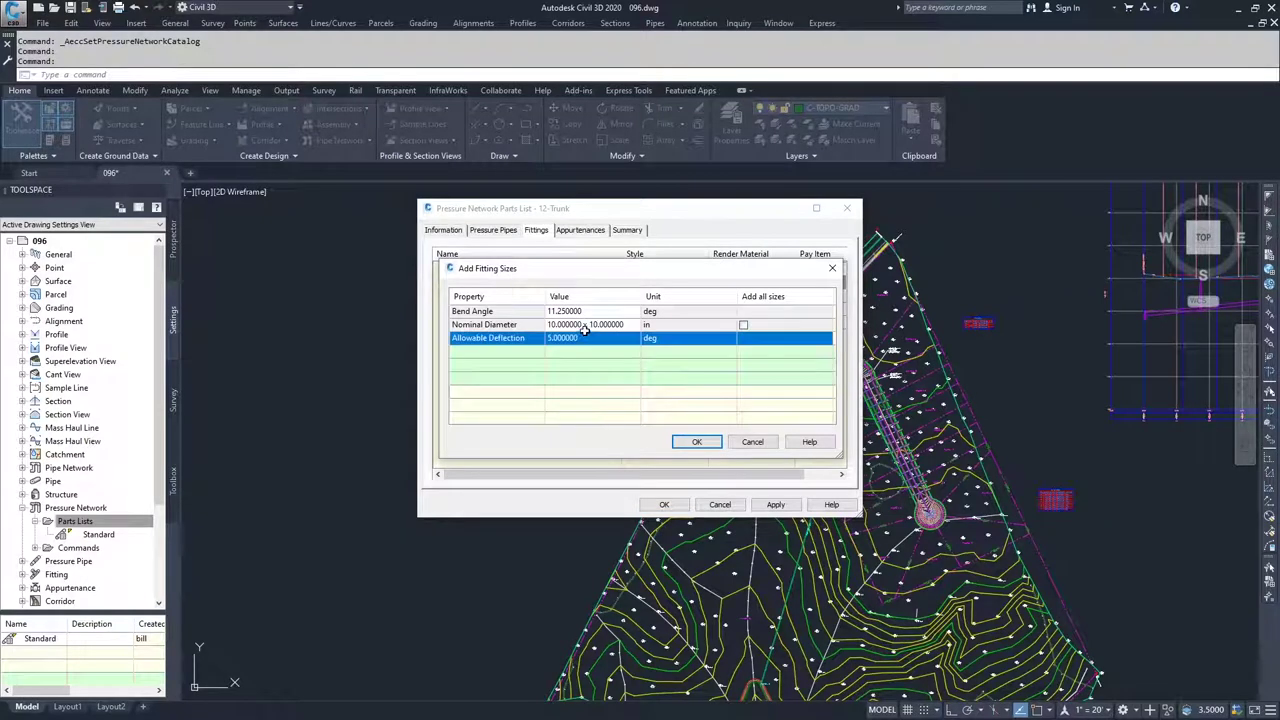
left_click(591, 326)
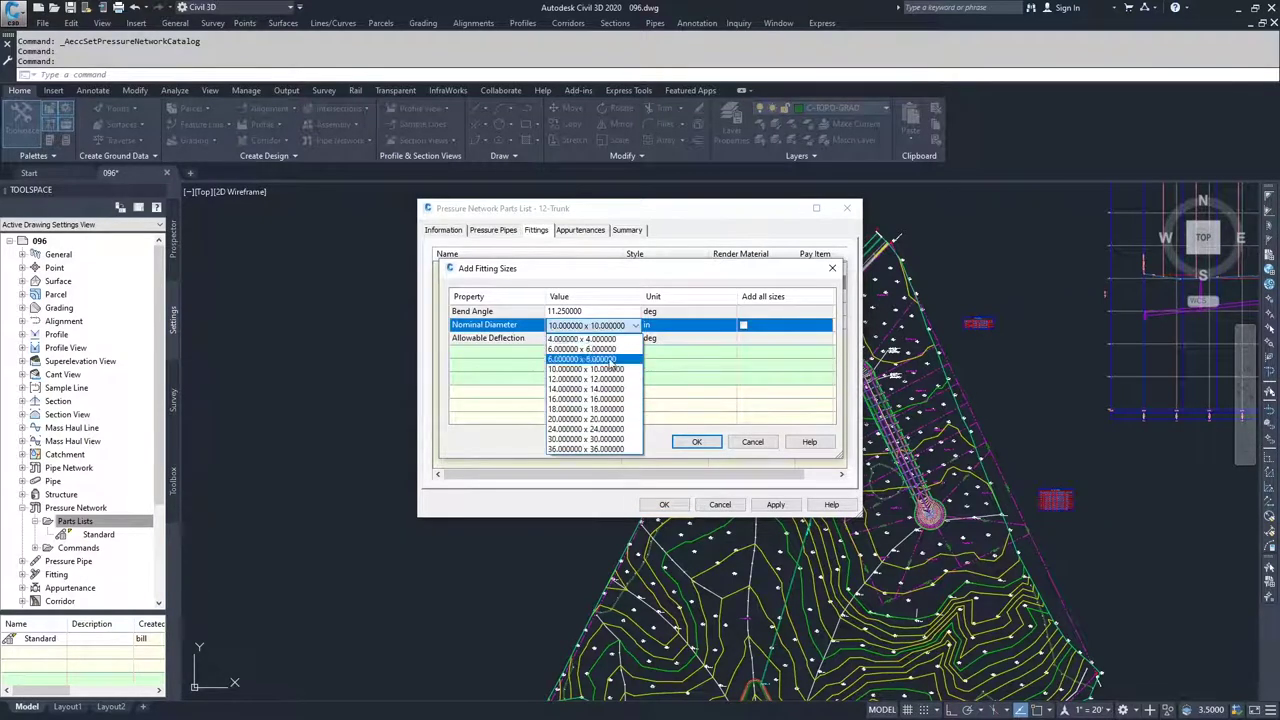
left_click(591, 380)
left_click(587, 312)
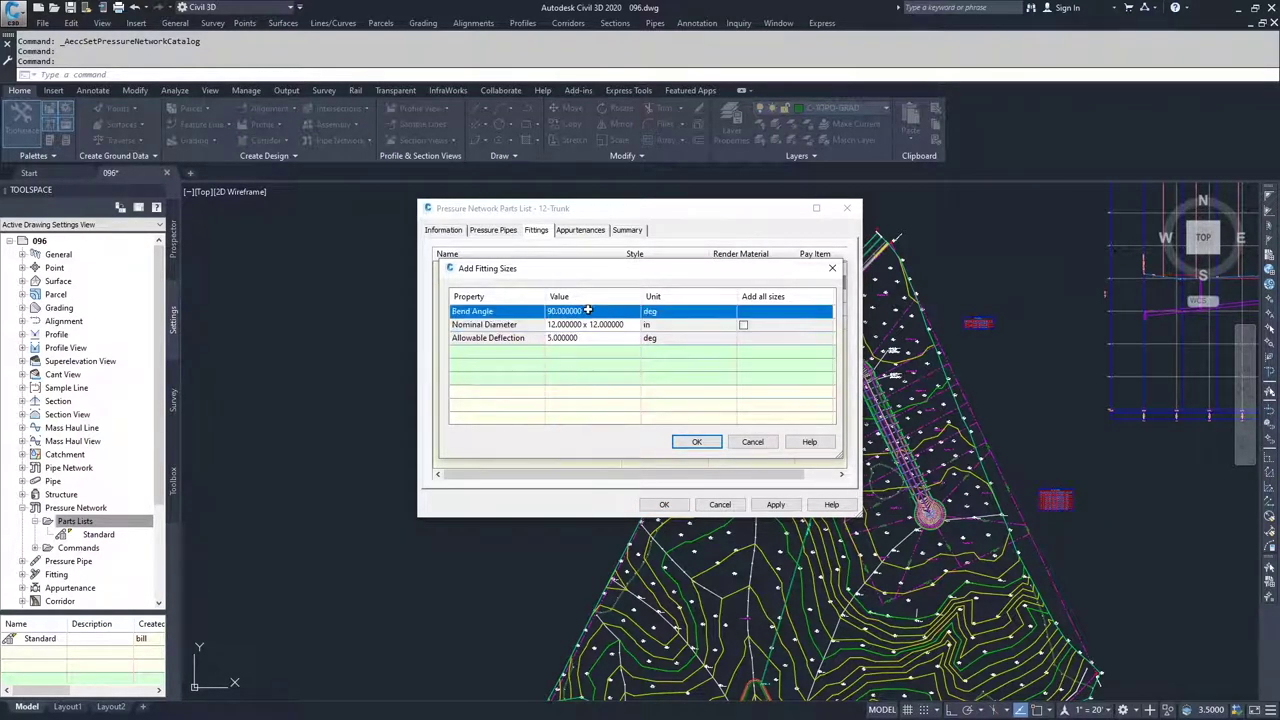
left_click(696, 441)
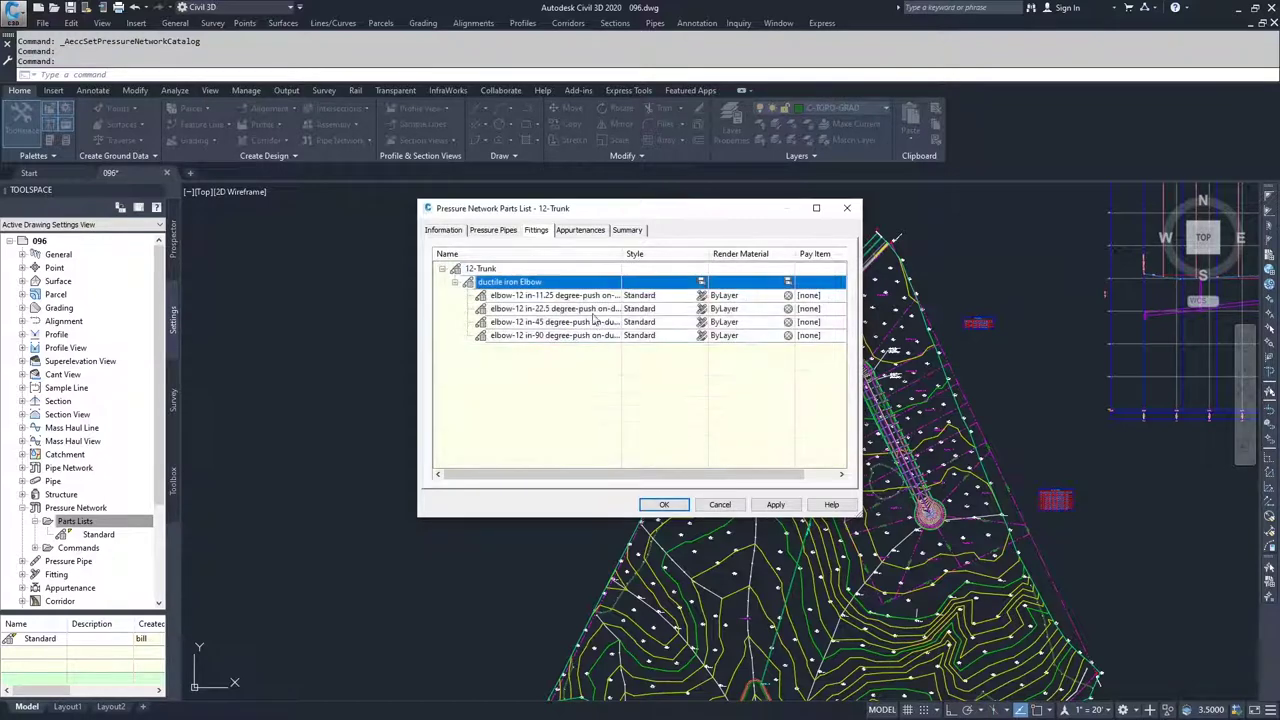
left_click(584, 236)
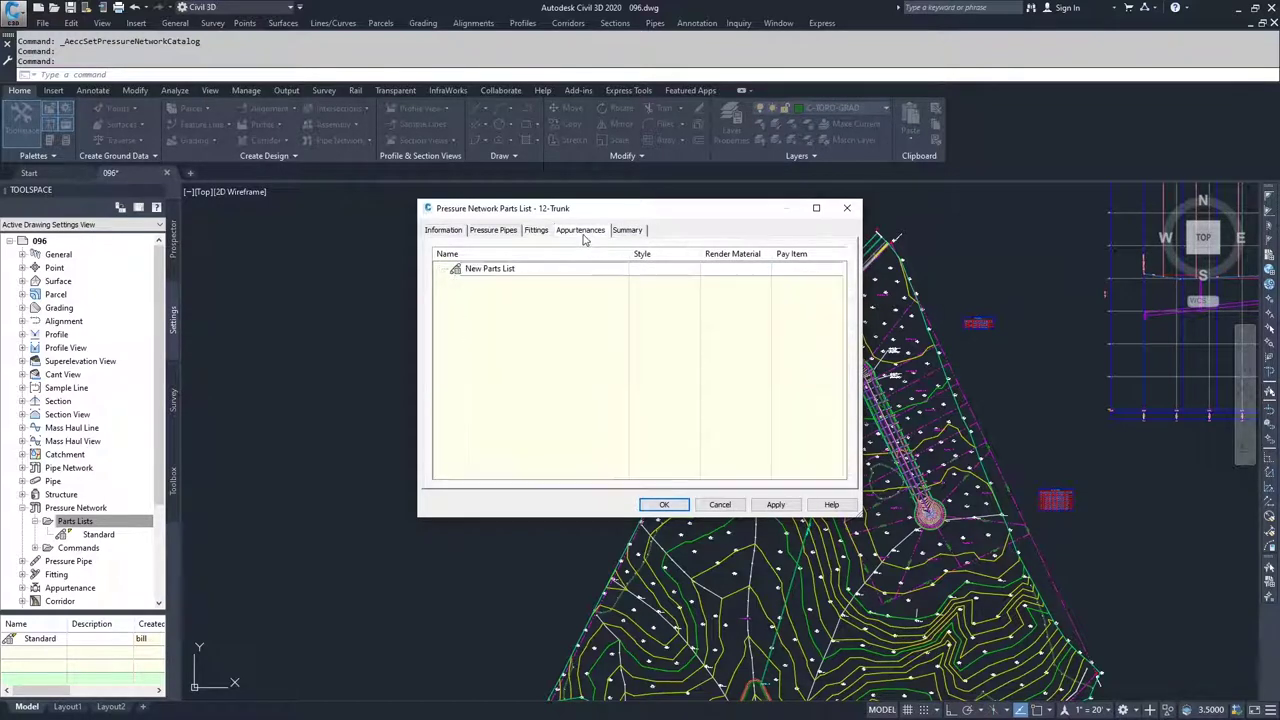
Add the 150 psi push-on ductile iron gate valve as an appurtenance type
right_click(482, 272)
left_click(527, 278)
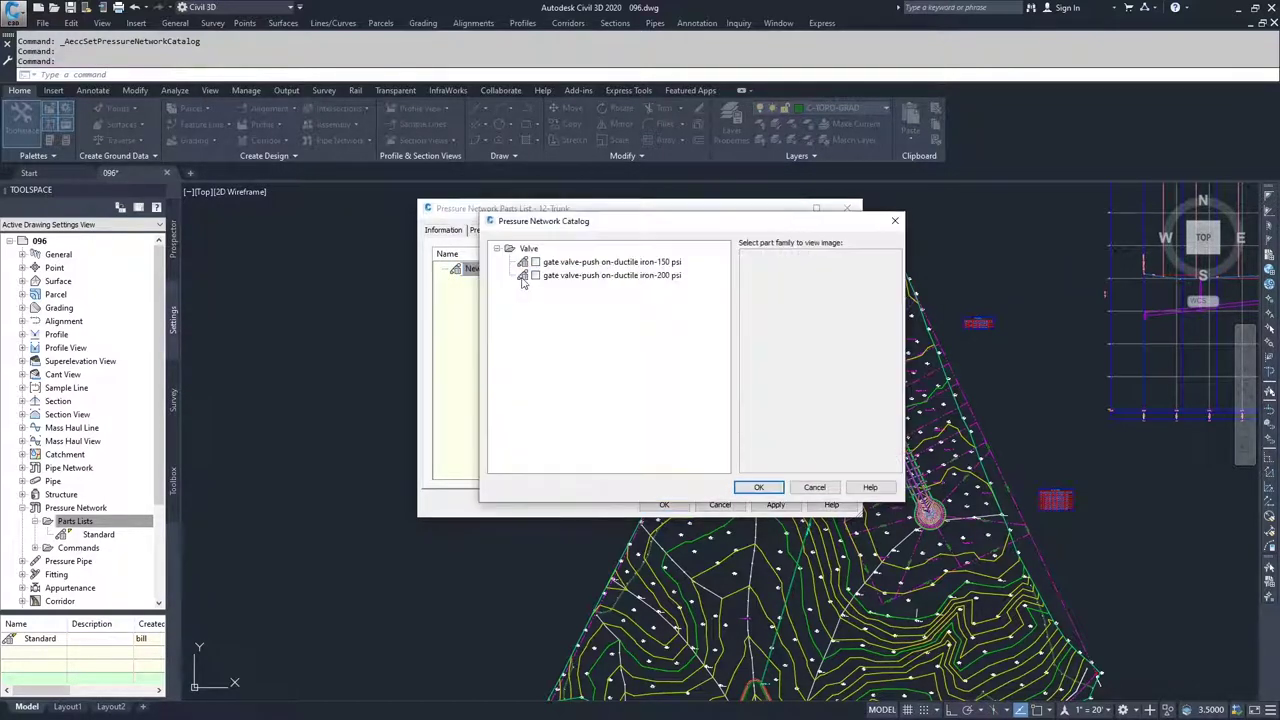
left_click(536, 275)
left_click(536, 261)
left_click(545, 262)
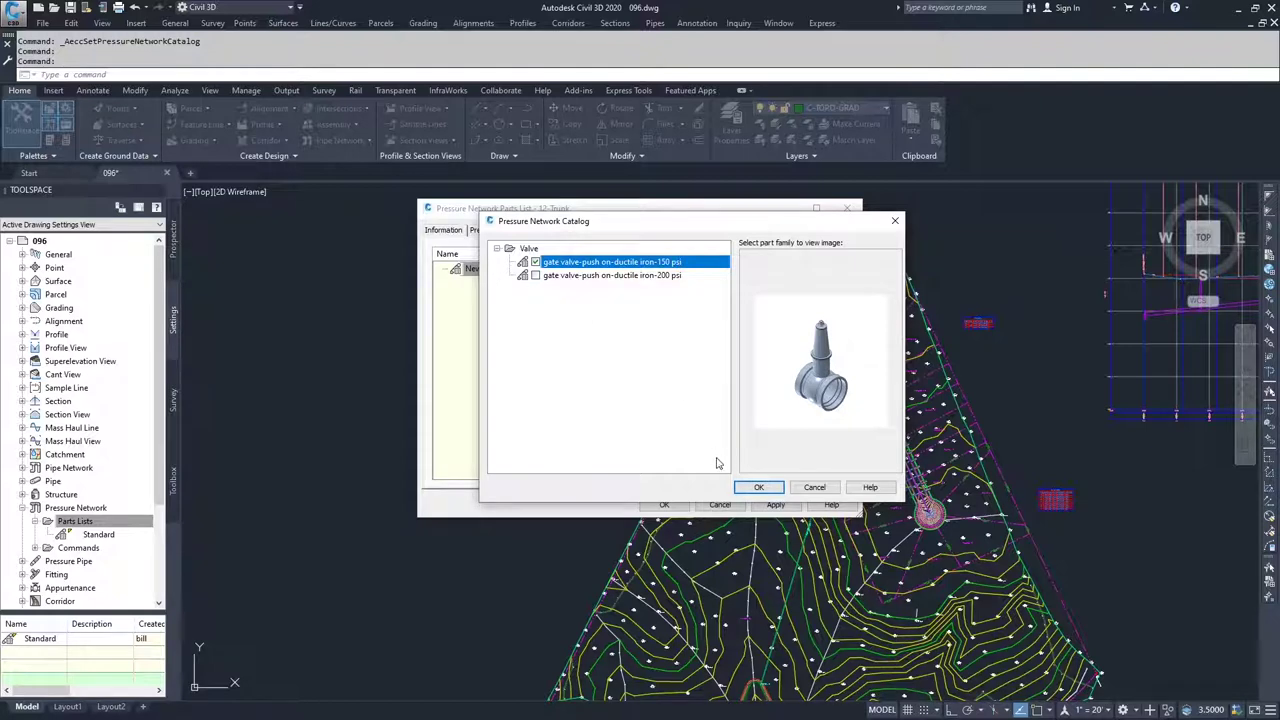
left_click(759, 488)
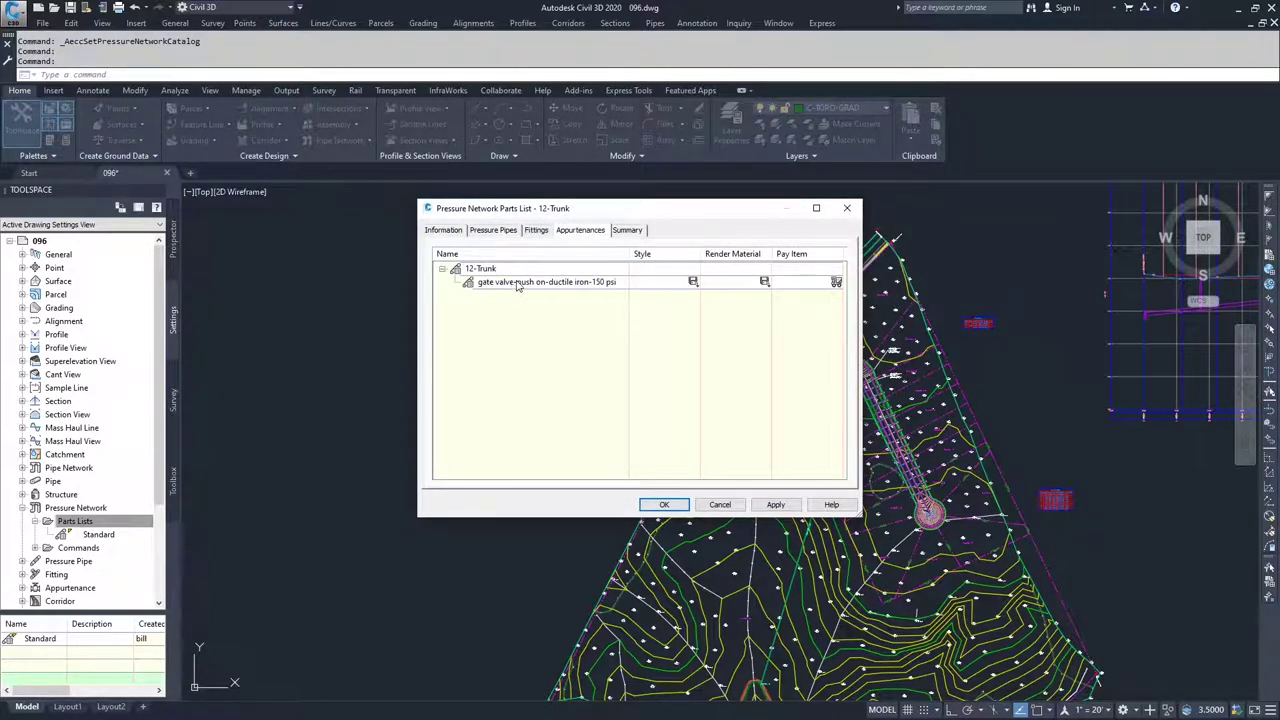
Start adding a size to the 150 psi valve, then cancel without choosing a diameter
right_click(518, 284)
left_click(558, 292)
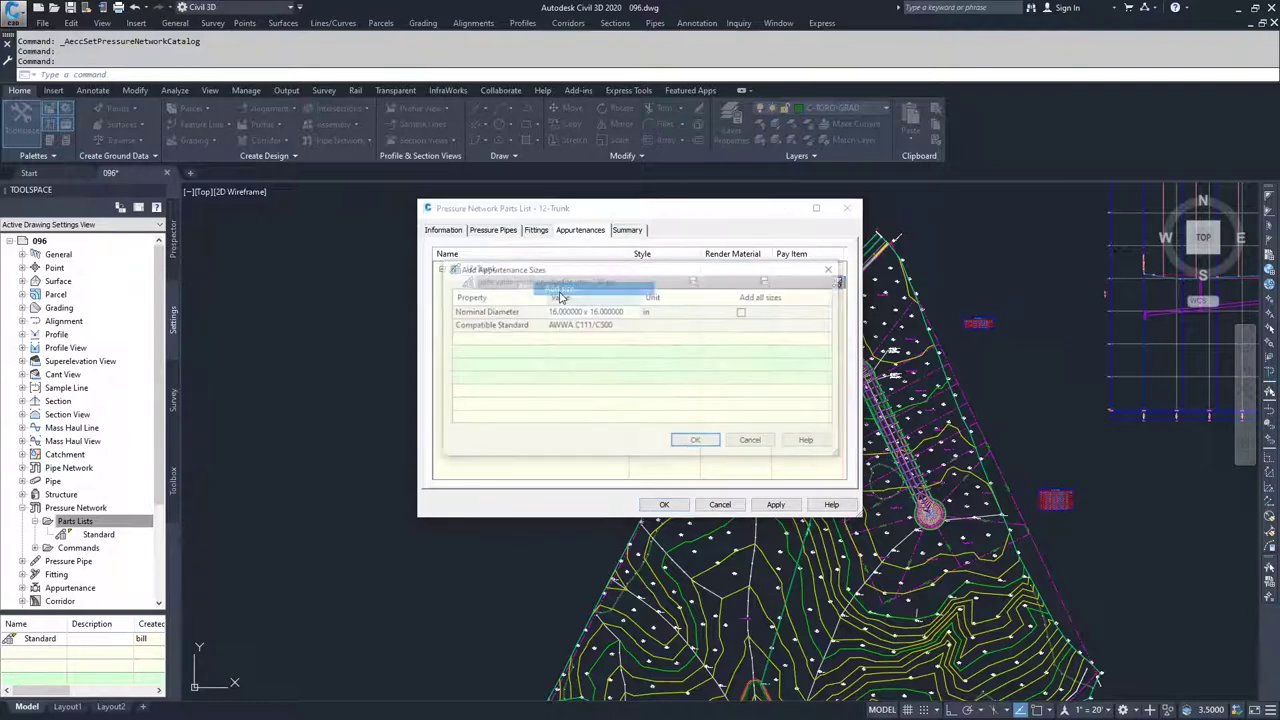
left_click(578, 312)
left_click(593, 313)
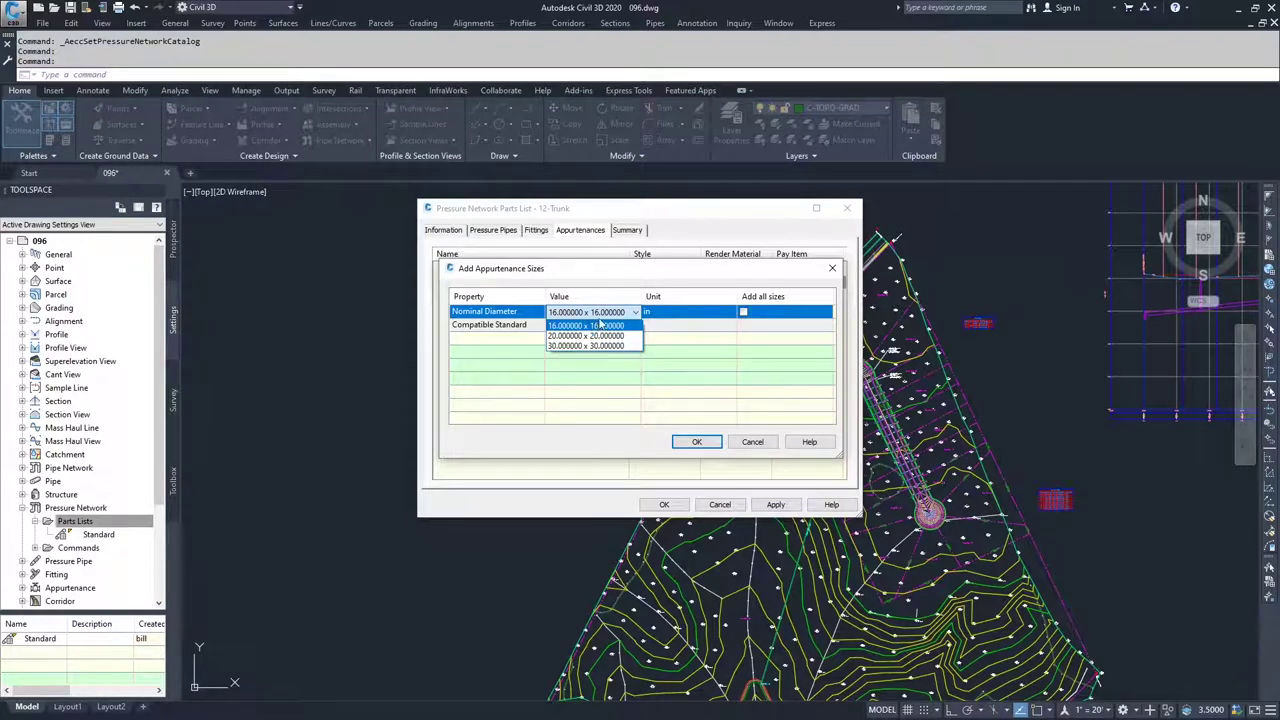
left_click(752, 441)
left_click(752, 441)
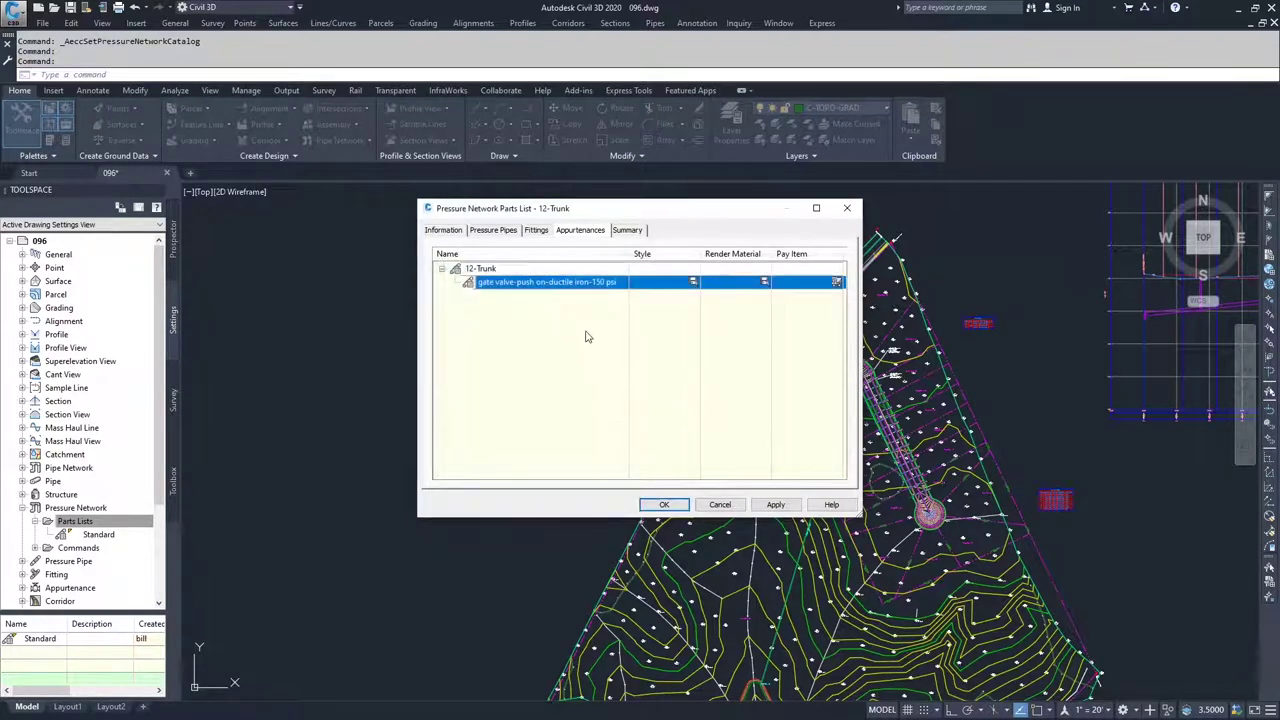
Delete the 150 psi gate valve and add the 200 psi gate valve type instead
right_click(490, 282)
left_click(530, 306)
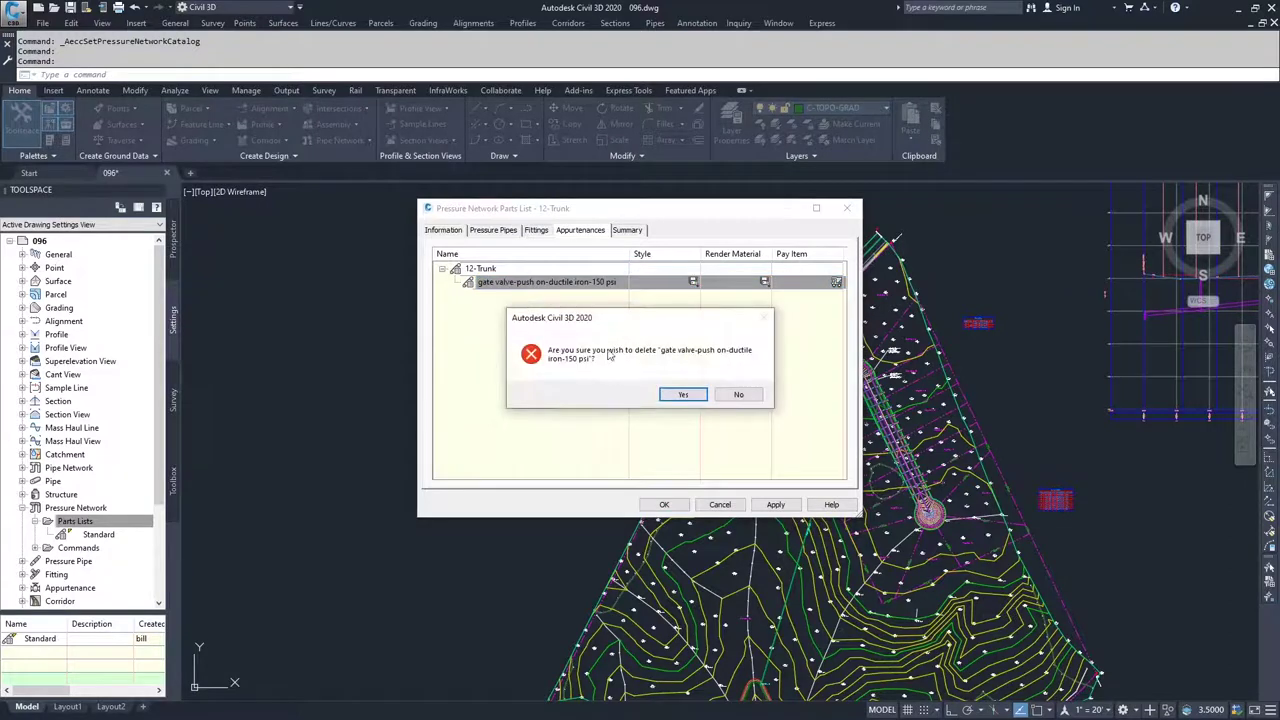
left_click(683, 394)
right_click(485, 268)
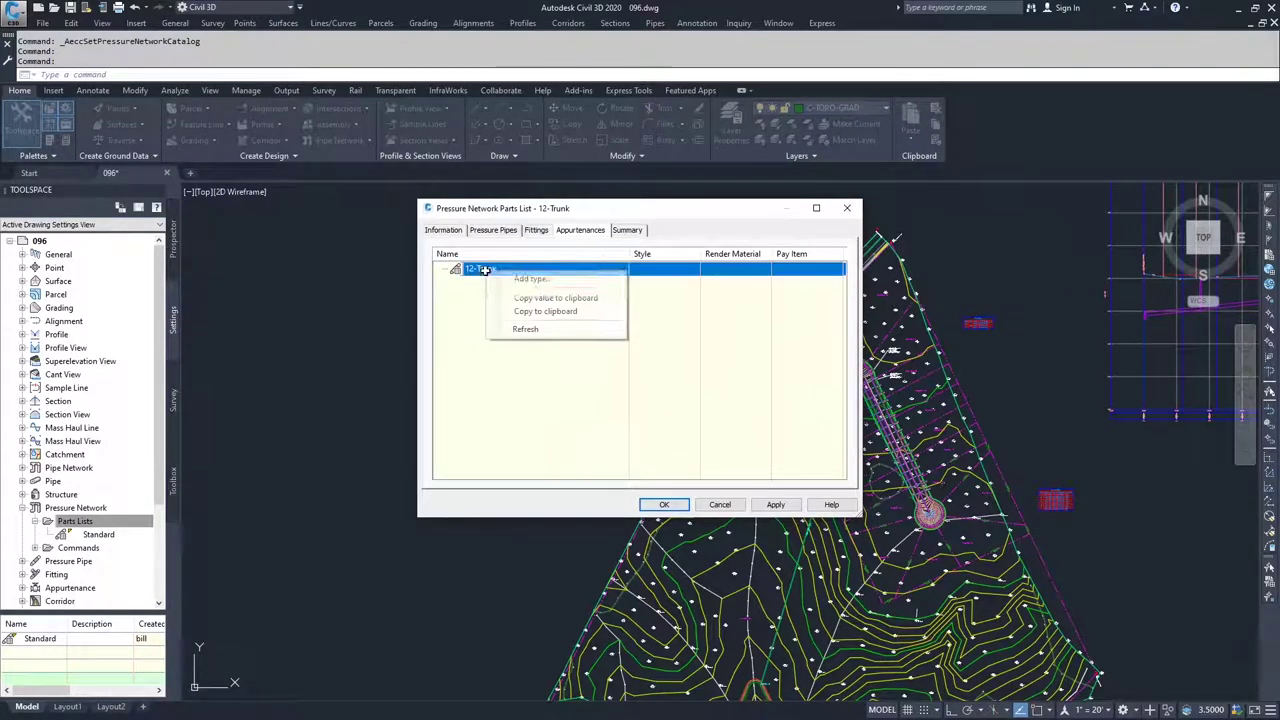
left_click(537, 284)
left_click(612, 275)
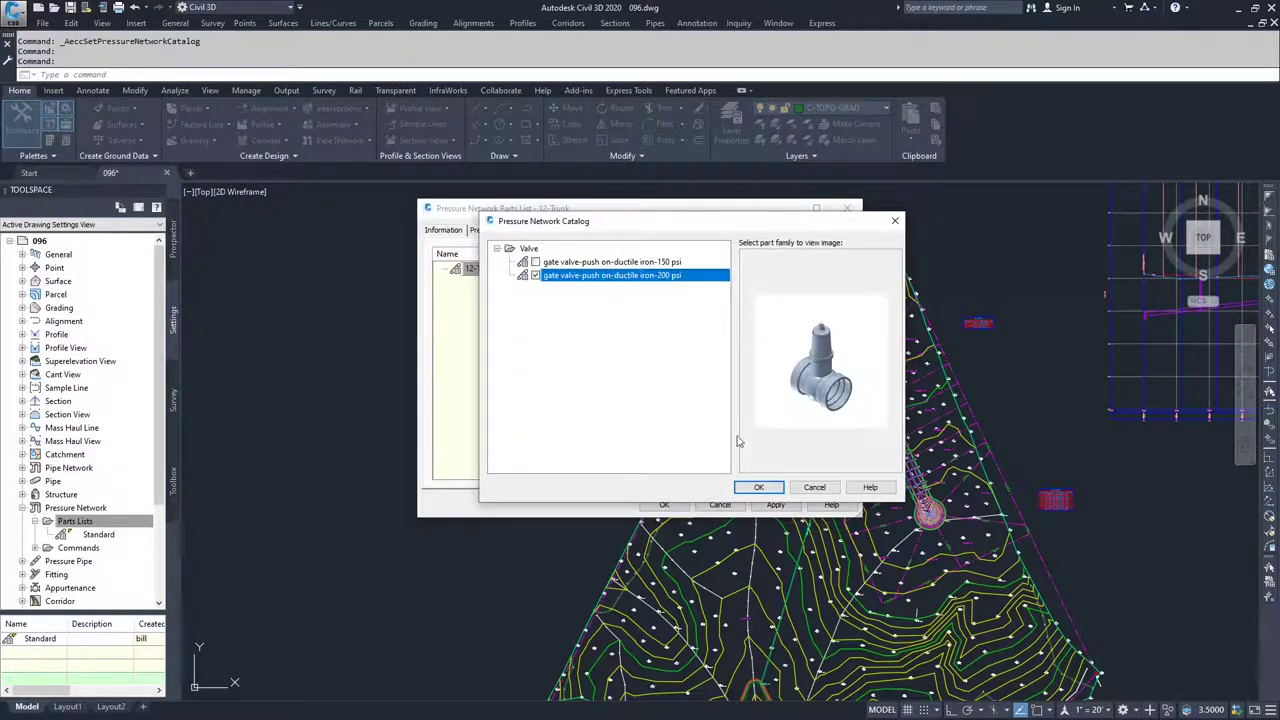
left_click(758, 487)
Give the 200 psi gate valve a 12 x 12 inch nominal diameter size
right_click(520, 284)
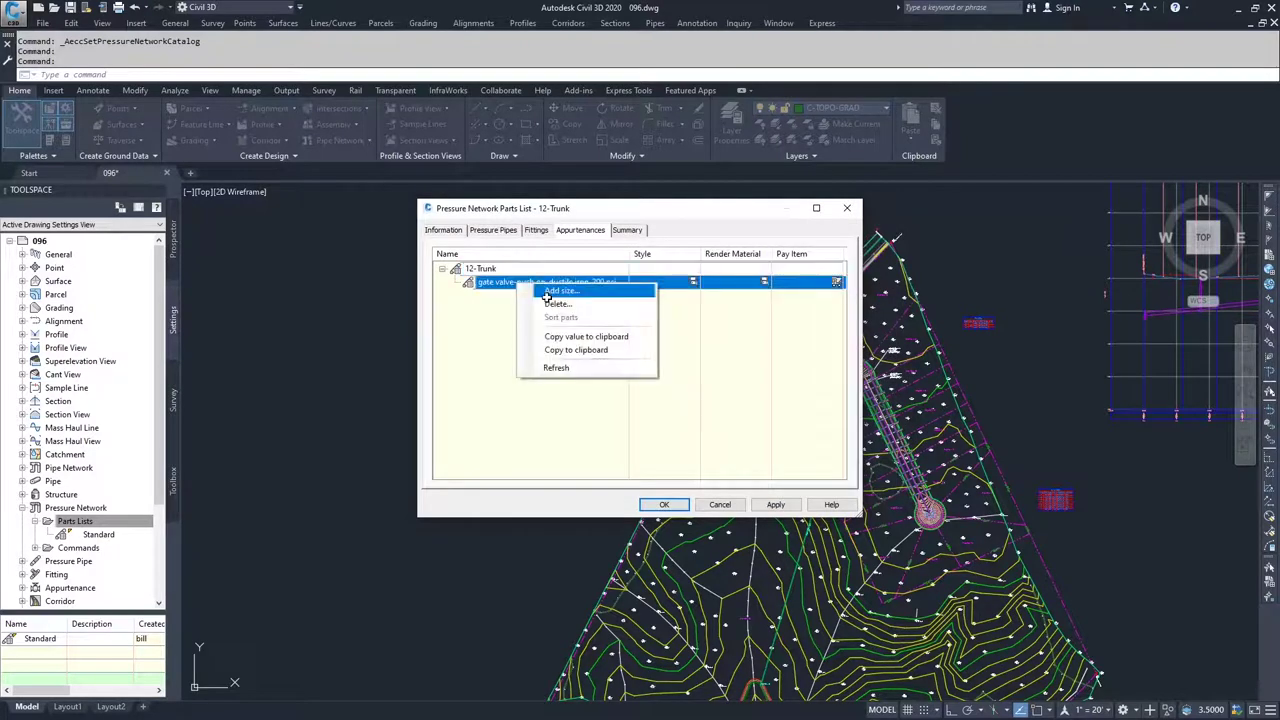
left_click(557, 293)
left_click(573, 310)
left_click(590, 311)
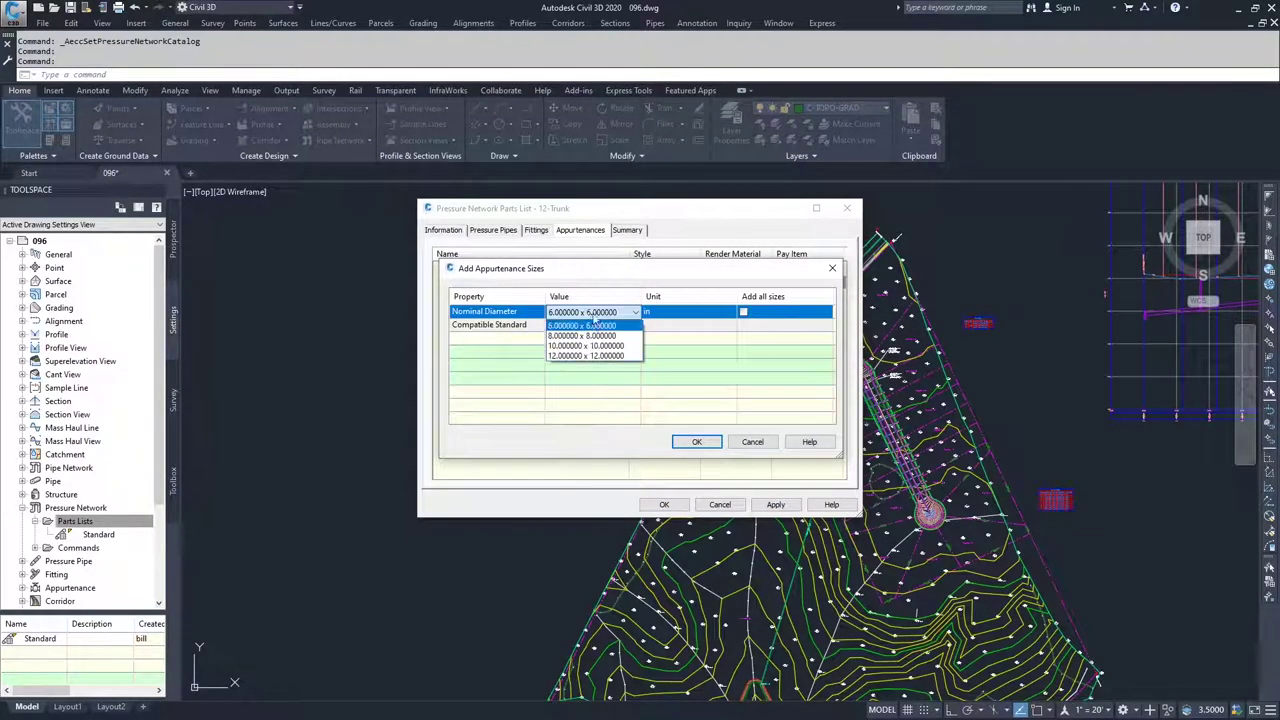
left_click(580, 358)
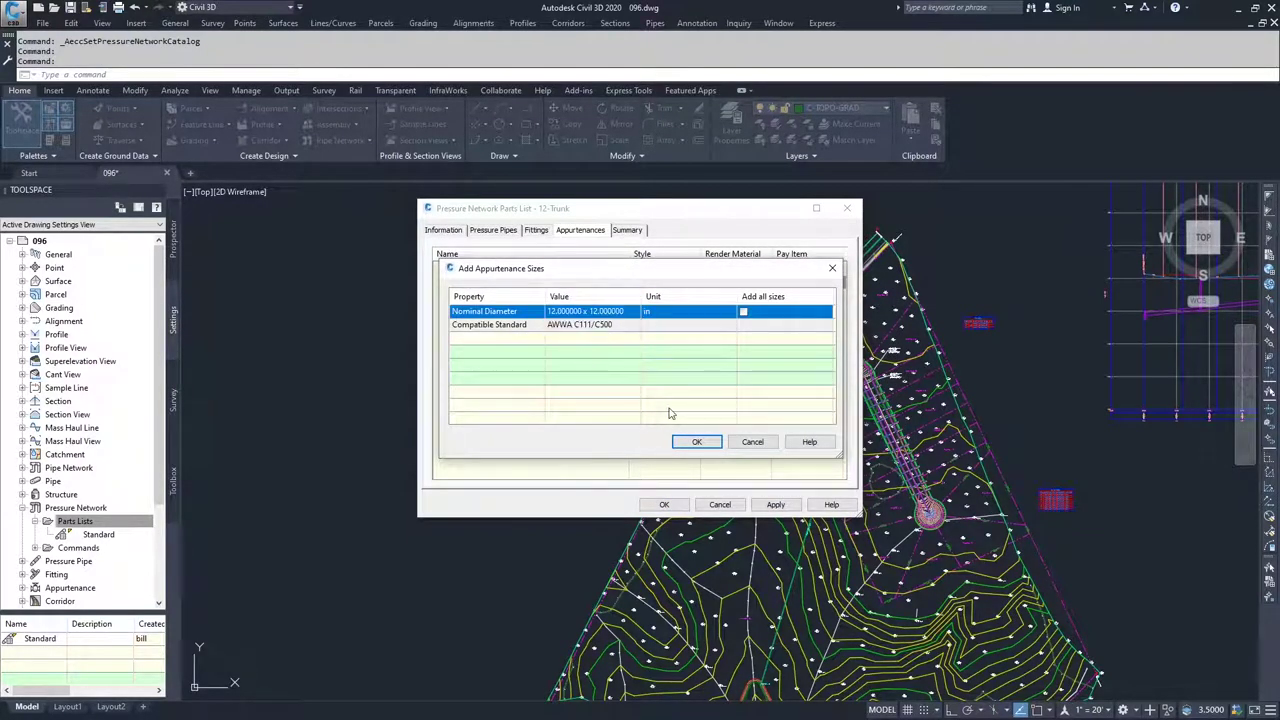
left_click(697, 443)
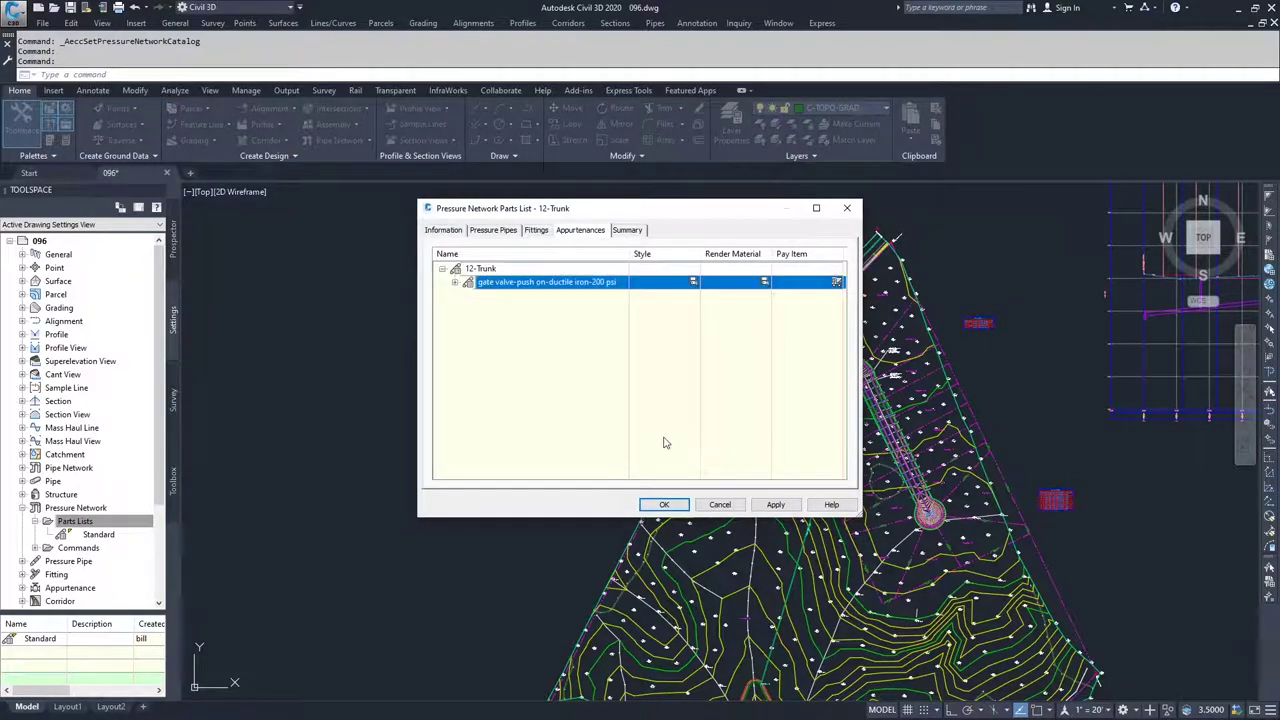
left_click(455, 283)
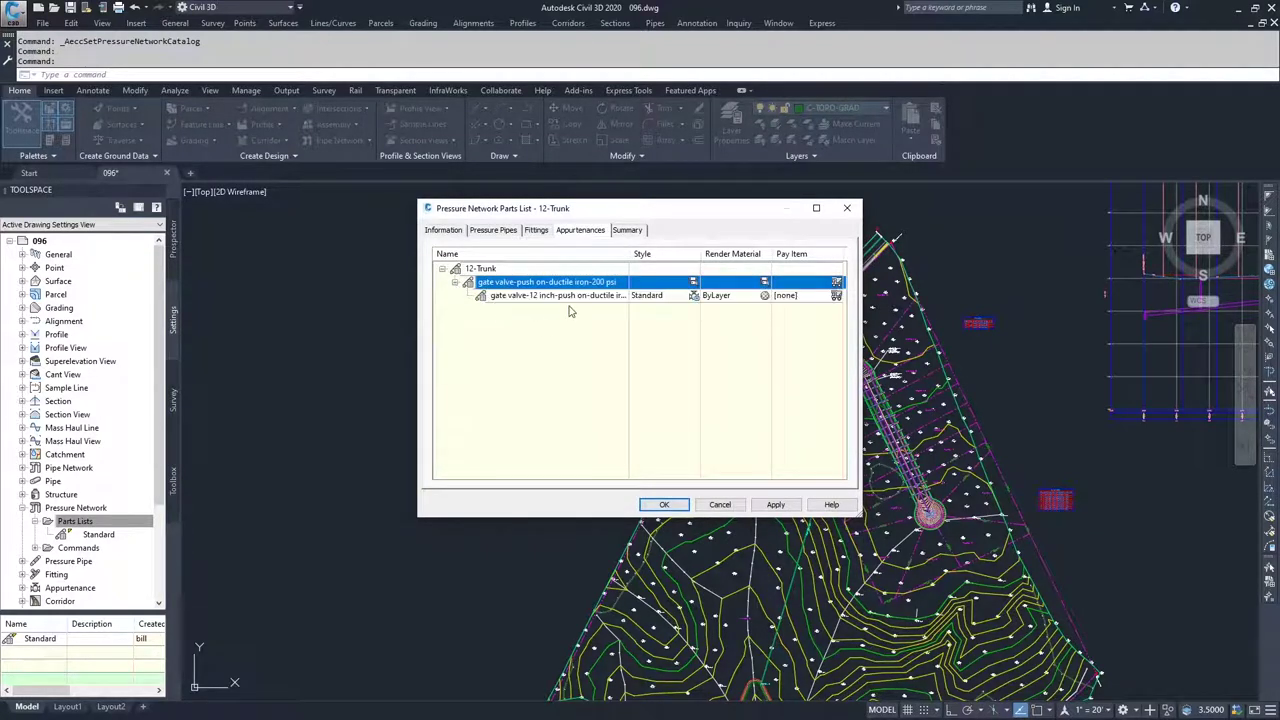
Review the pipes, elbows and valve, then apply and save the 12-Trunk parts list
left_click(493, 230)
left_click(536, 230)
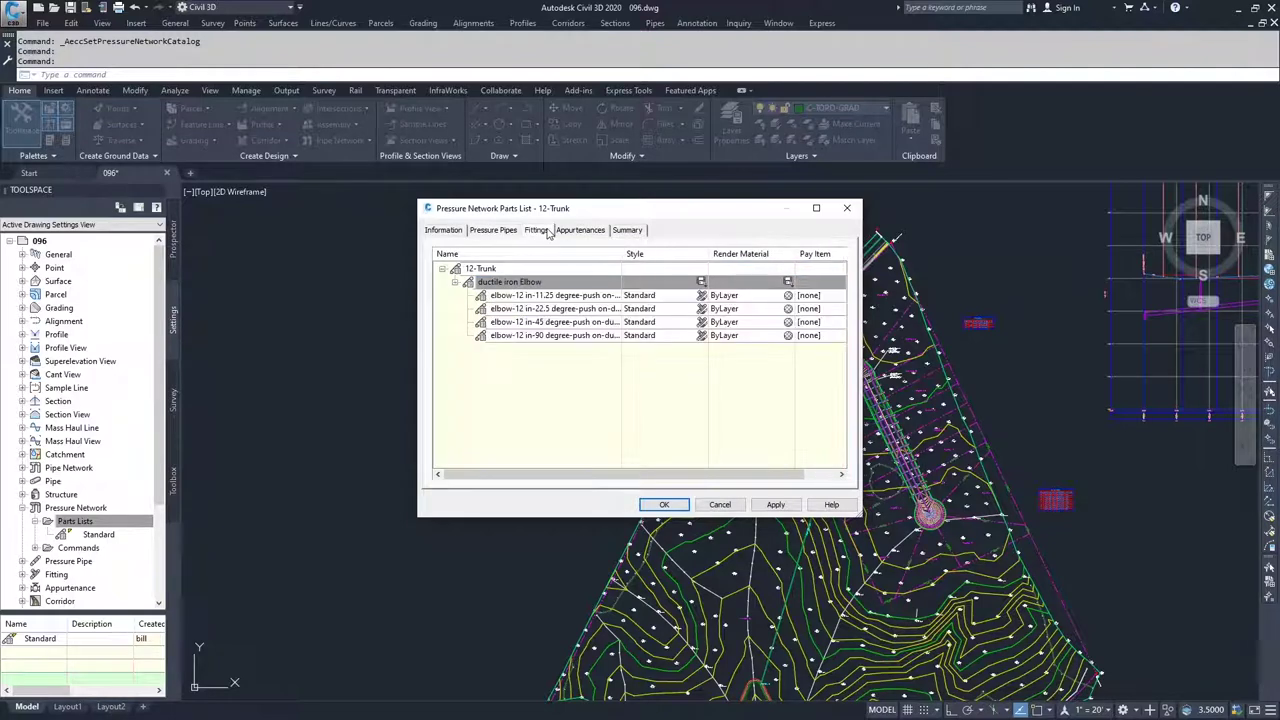
left_click(580, 230)
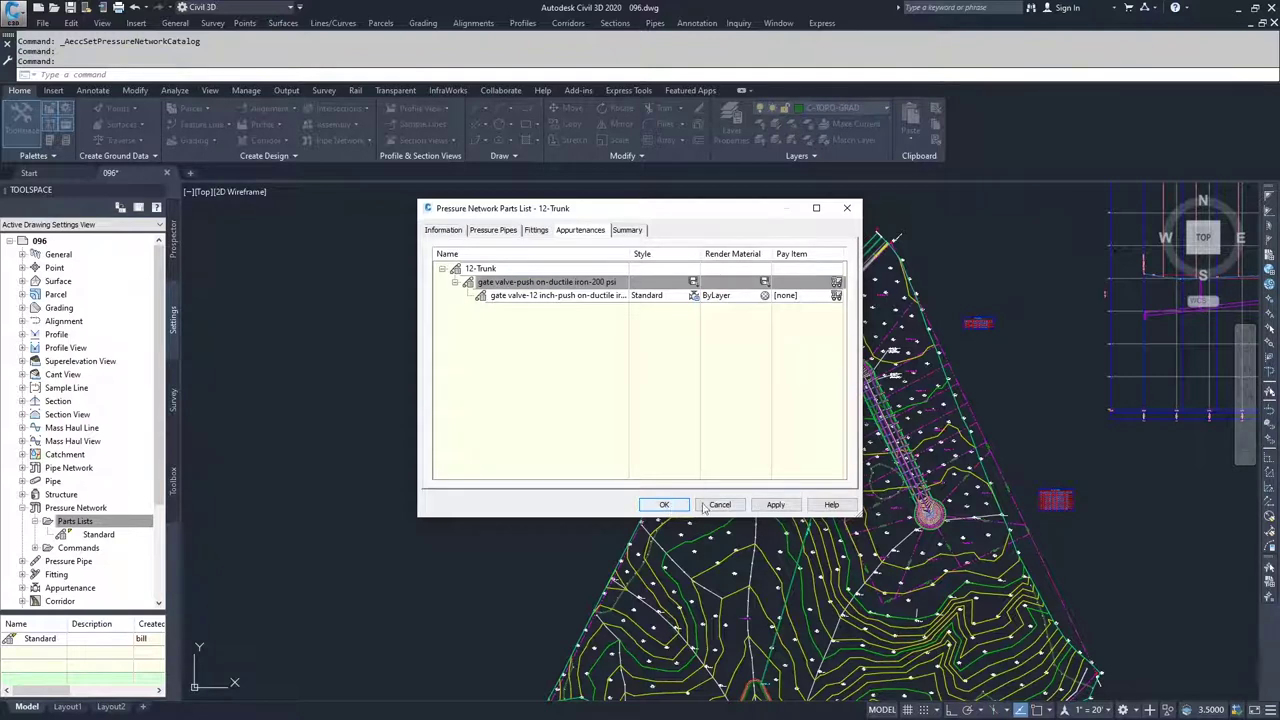
left_click(775, 504)
left_click(664, 504)
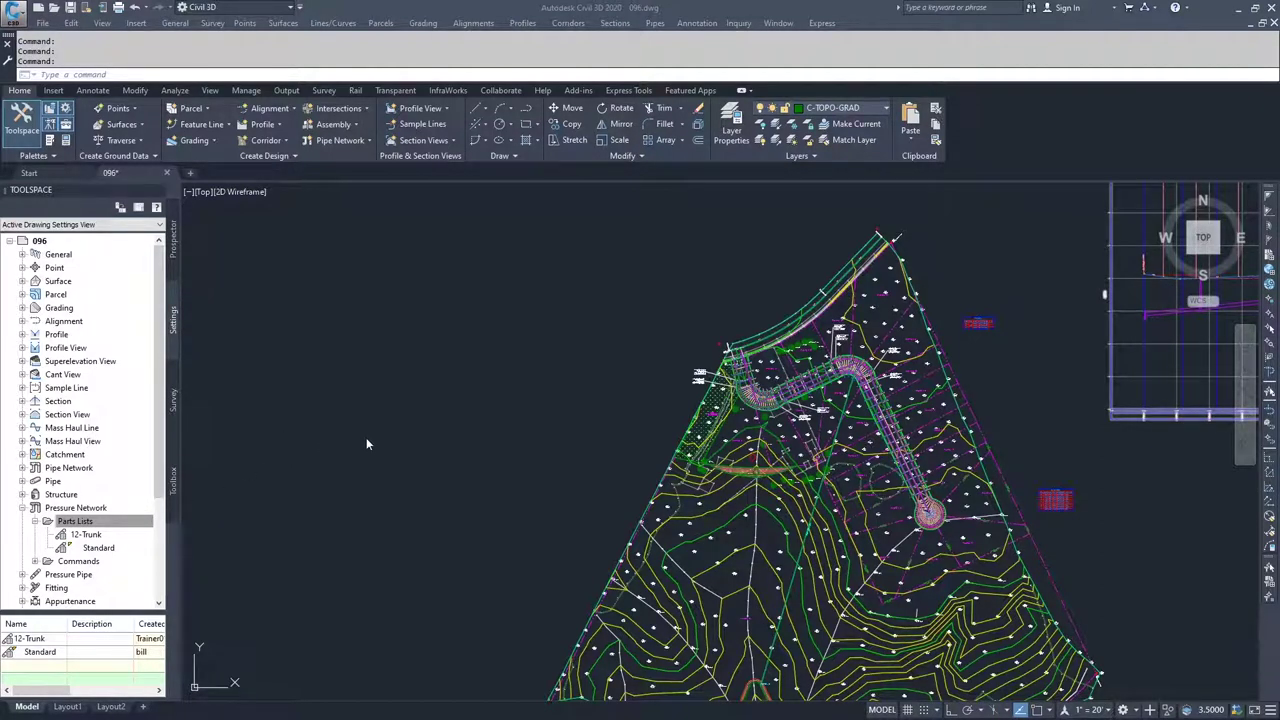
Expand the Create Design slide-out to view its commands, then dismiss it
left_click(289, 157)
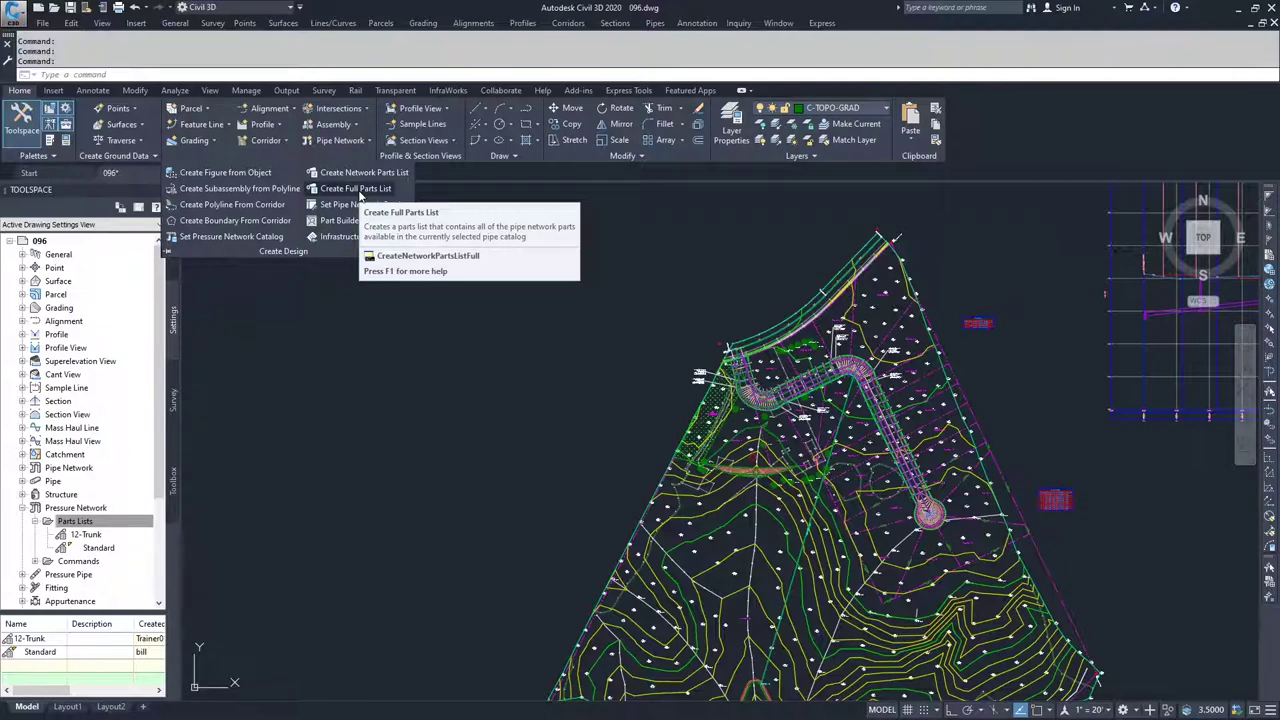
left_click(355, 366)
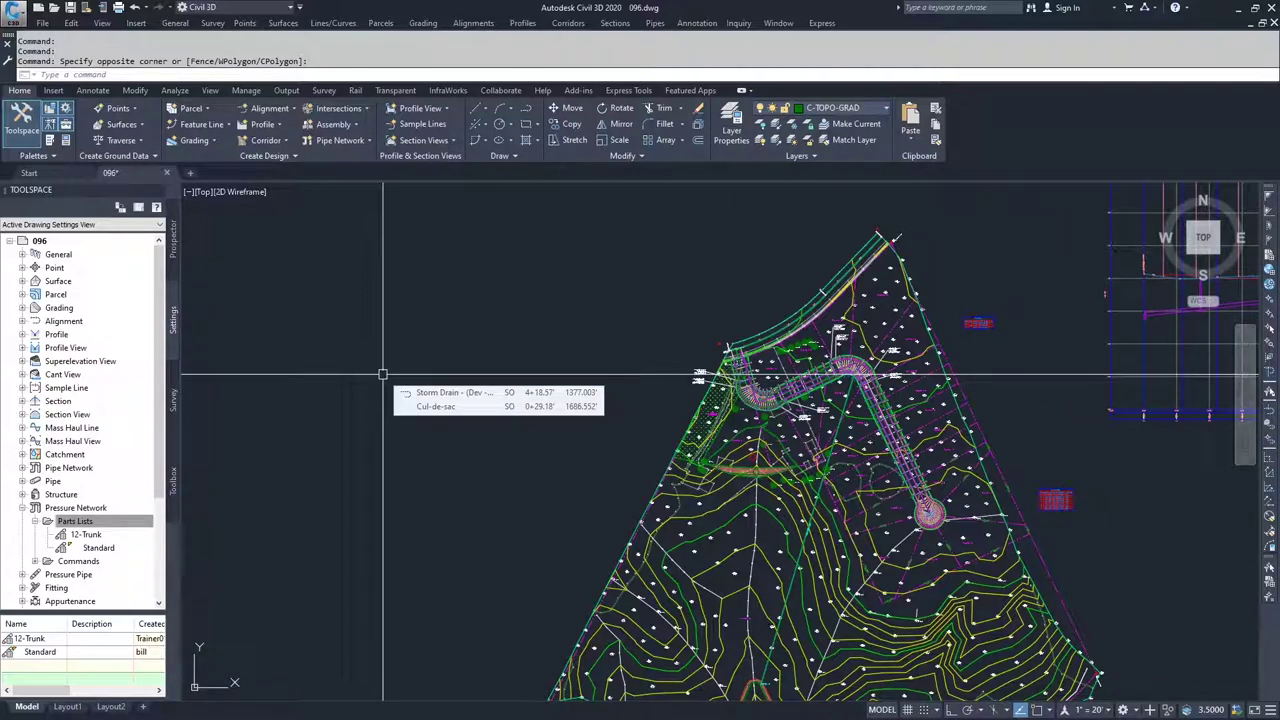
Enter the CREATEPRESSUREPARTLISTFULL command, fixing a typo with Backspace
type("CREATE")
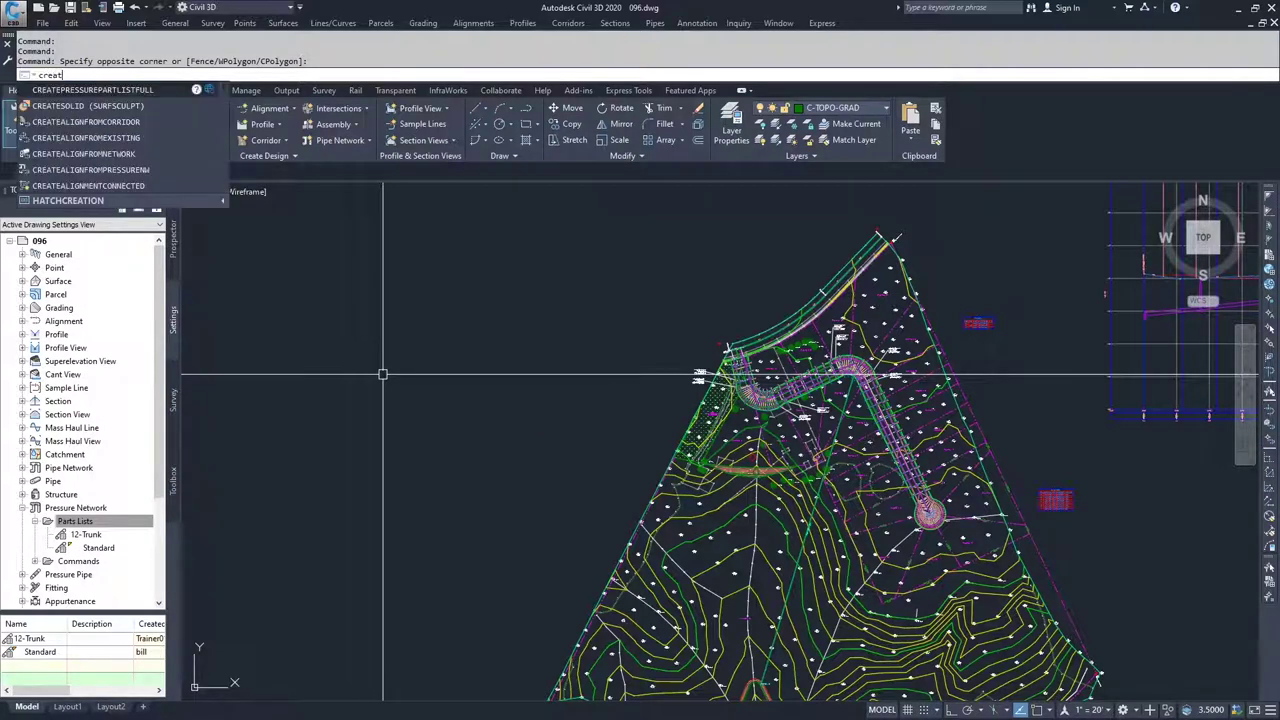
type("PRESsurepartli")
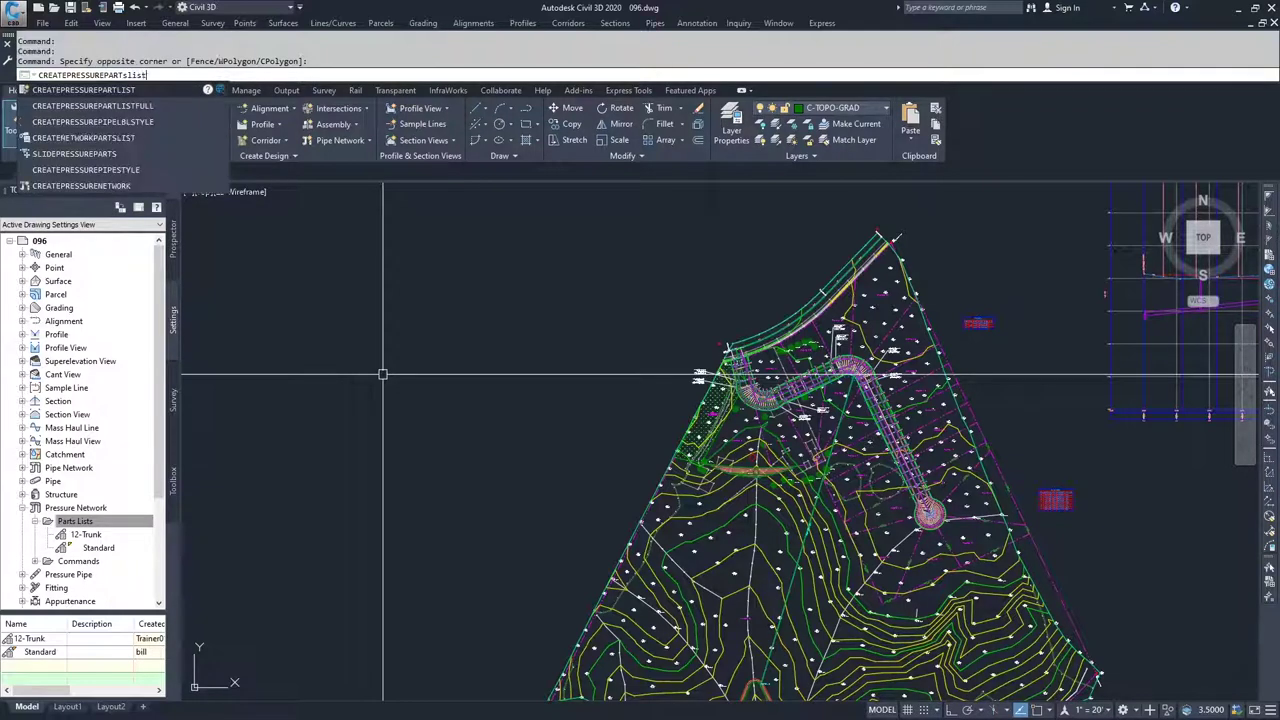
type("s")
key("BackSpace")
key("BackSpace")
key("BackSpace")
type("listfu")
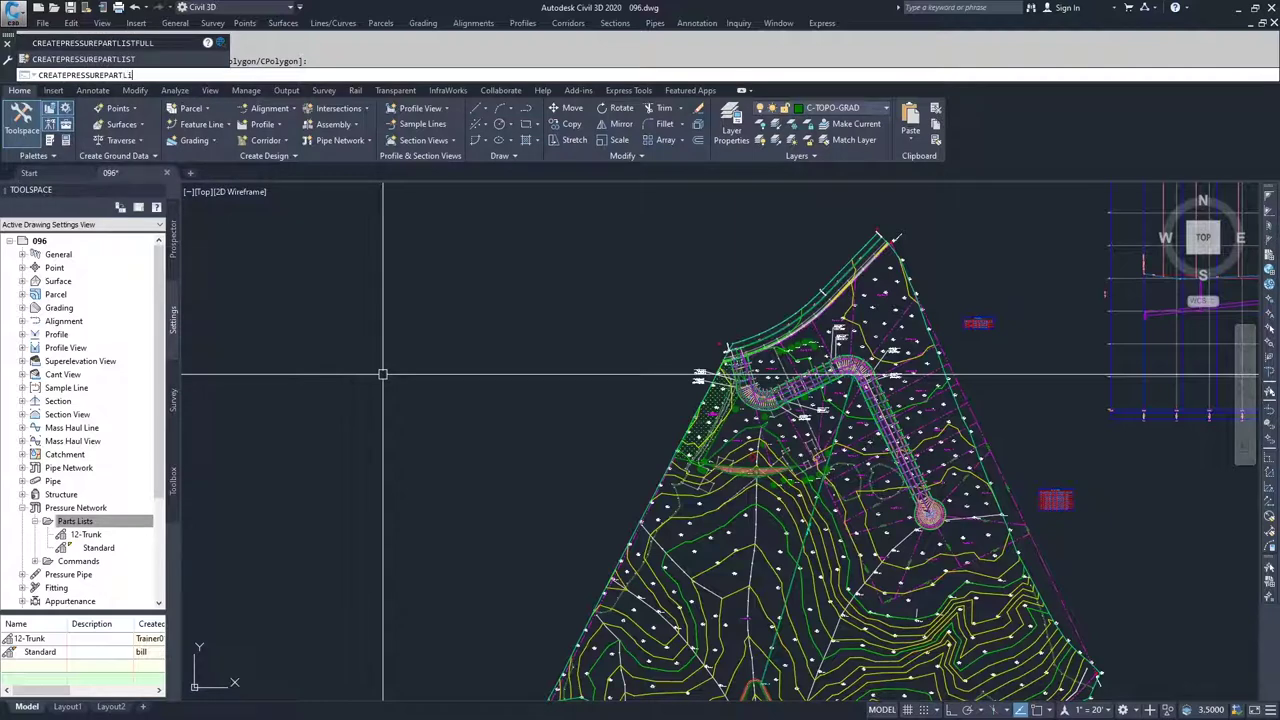
type("ll")
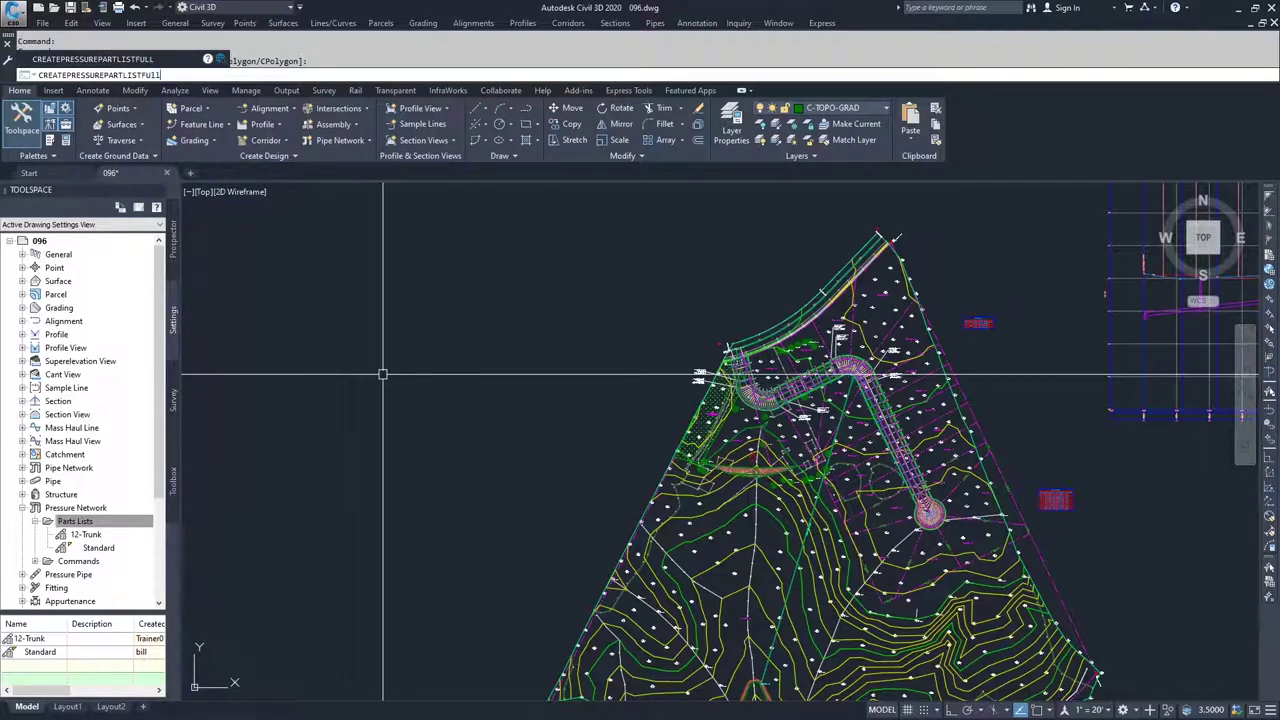